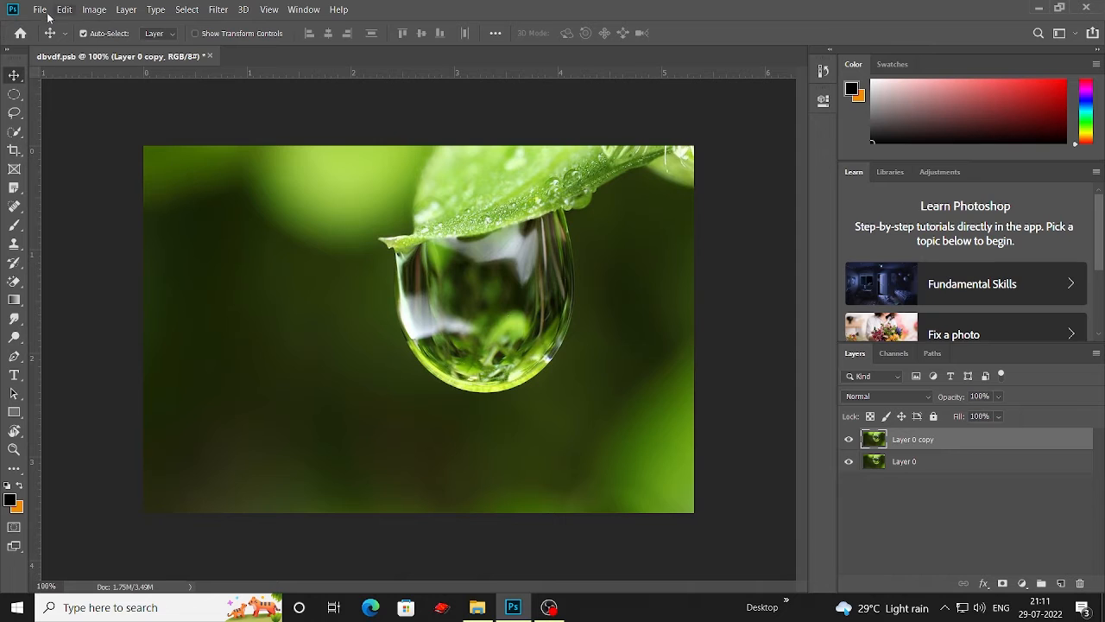
Step: Desaturate the Layer 0 copy layer
click(102, 10)
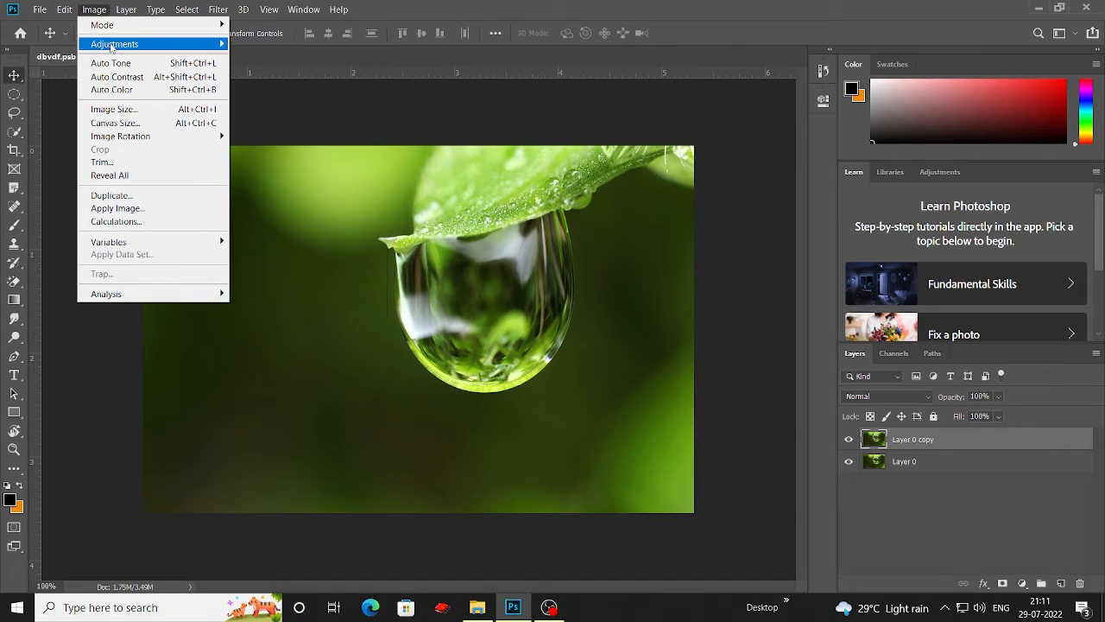
mouse_move(112, 47)
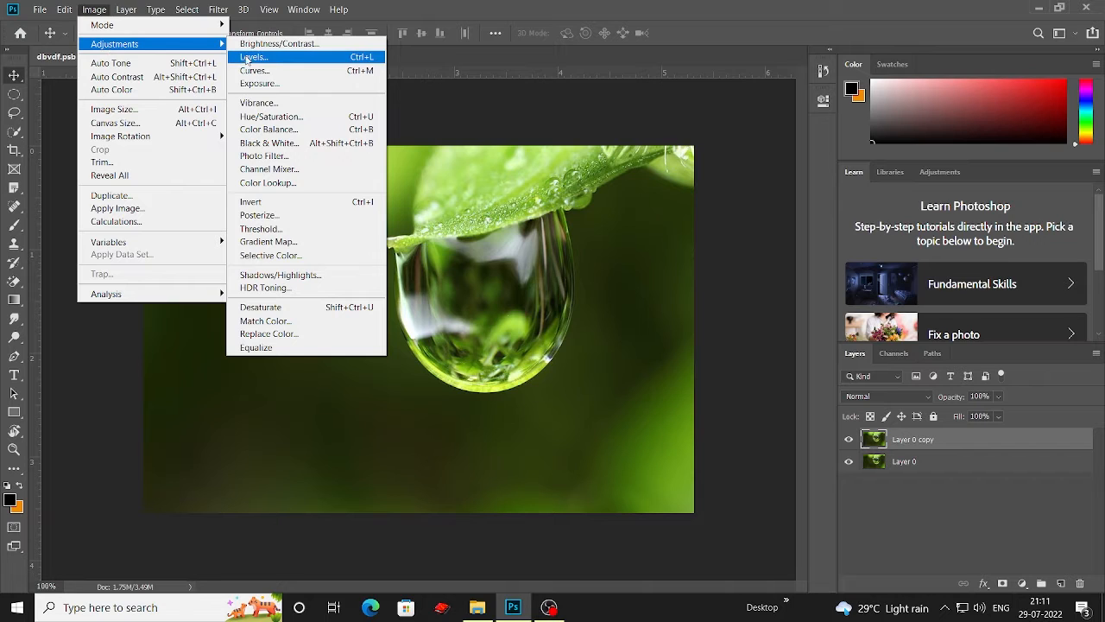
click(310, 309)
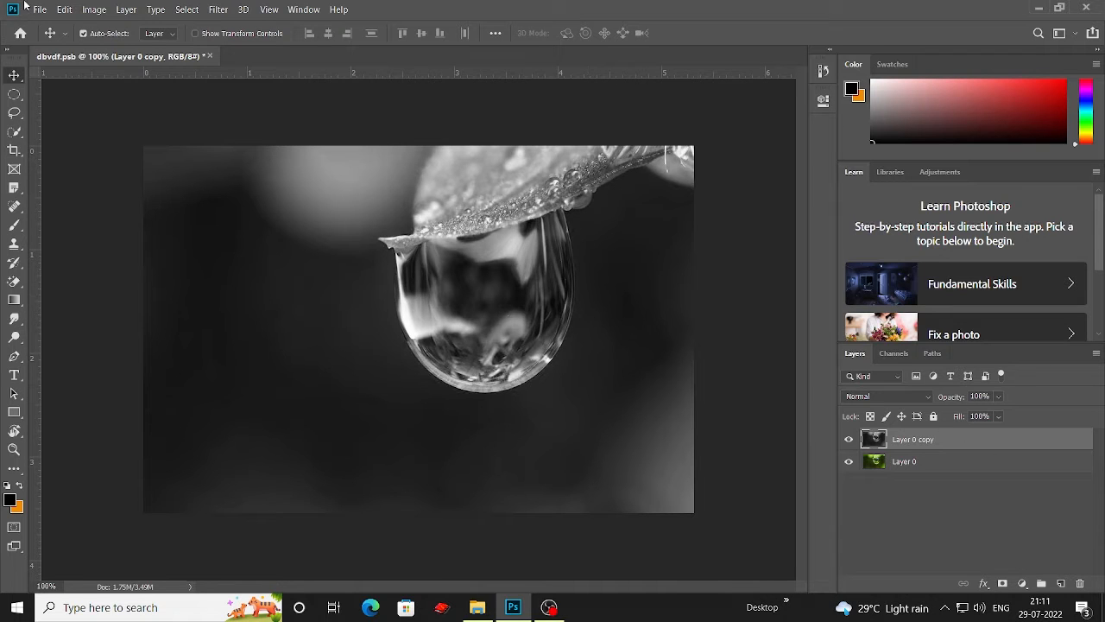
Step: Apply Brightness/Contrast to the layer, raising the contrast to 45
click(94, 9)
mouse_move(140, 46)
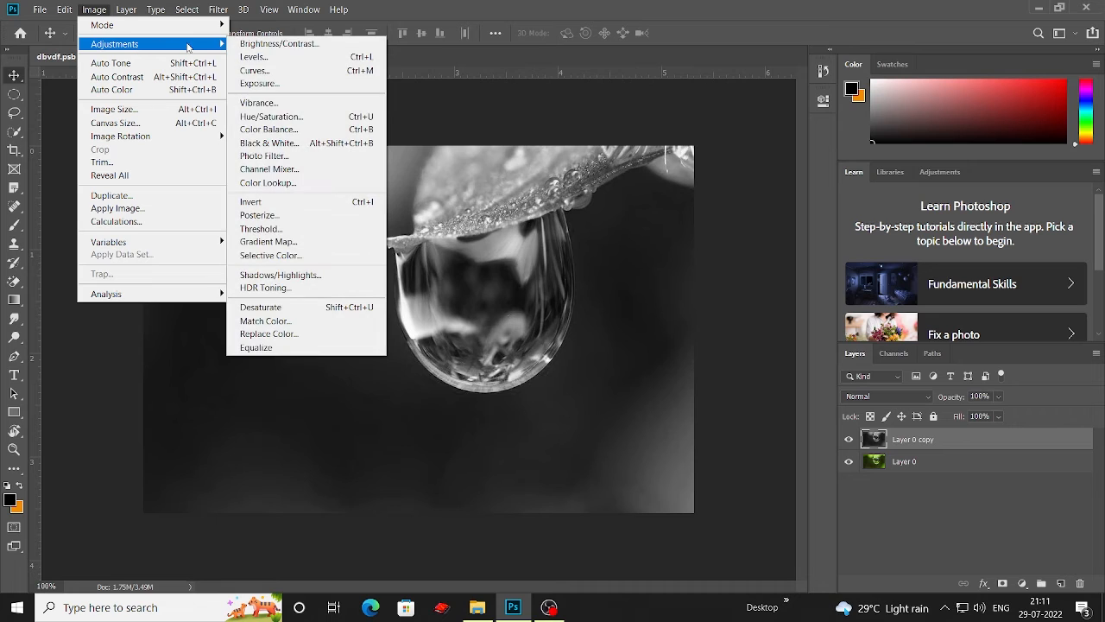
click(297, 43)
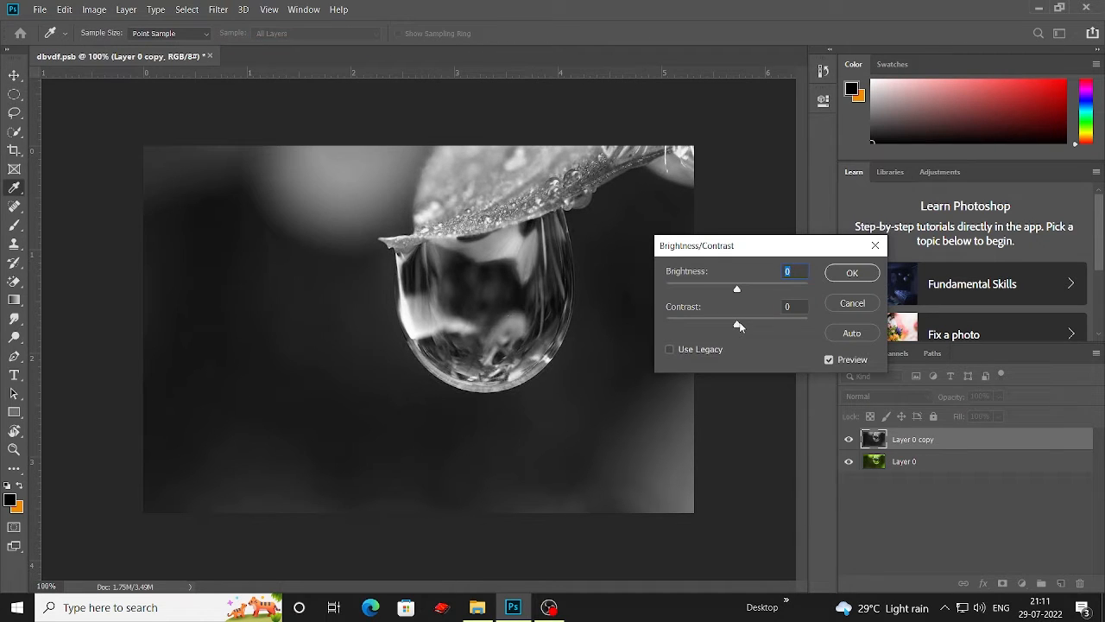
drag(739, 321, 745, 290)
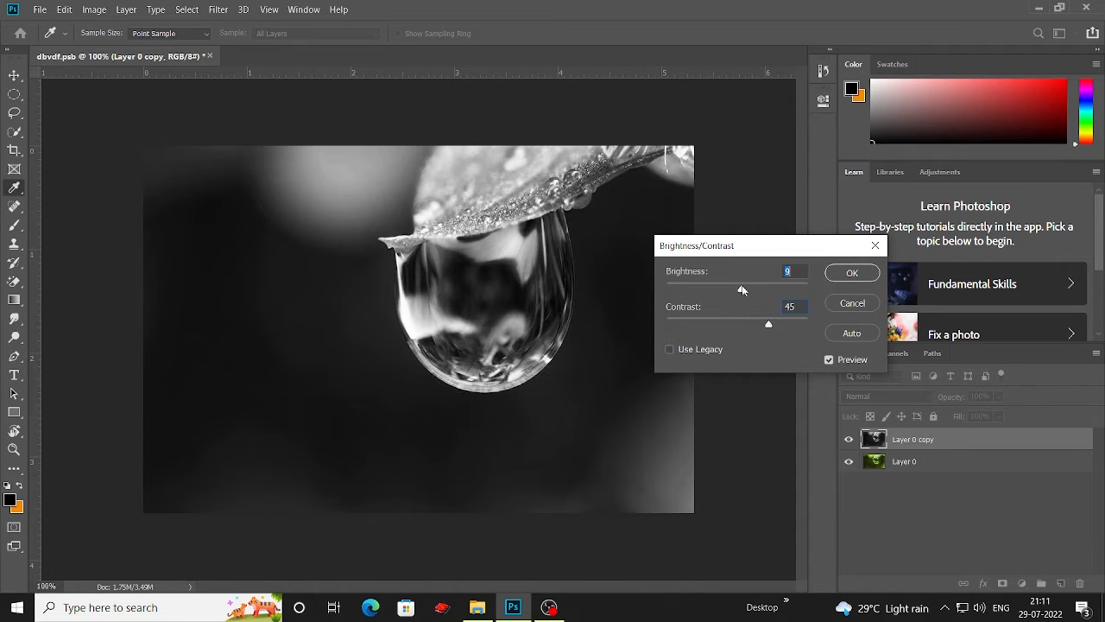
click(871, 275)
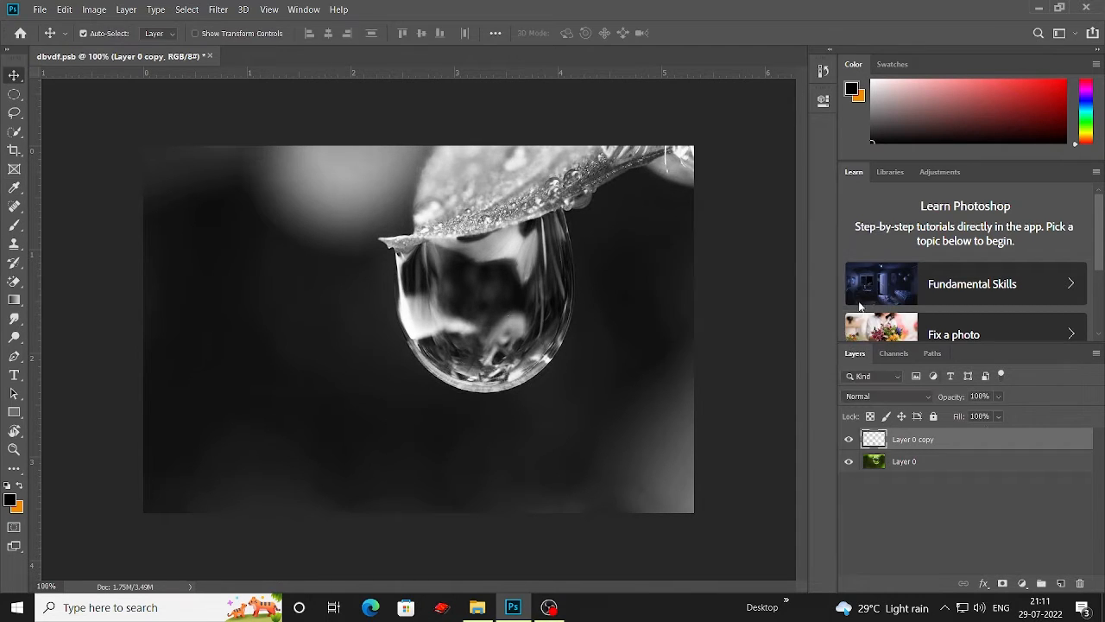
Step: Duplicate the Layer 0 copy layer as Layer 0 copy 2
right_click(967, 439)
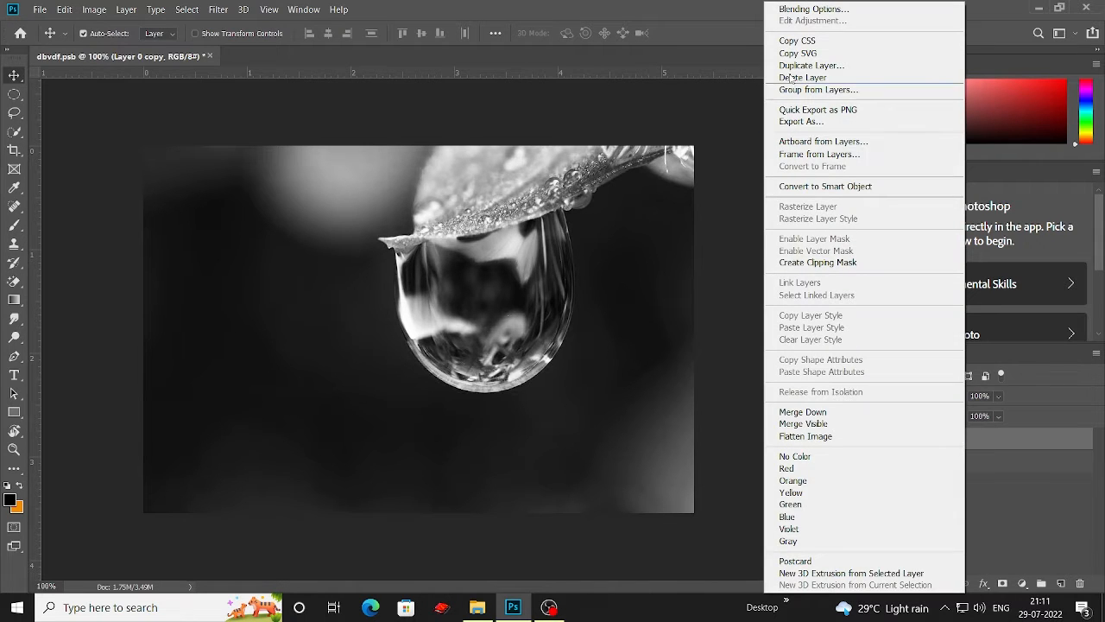
click(815, 66)
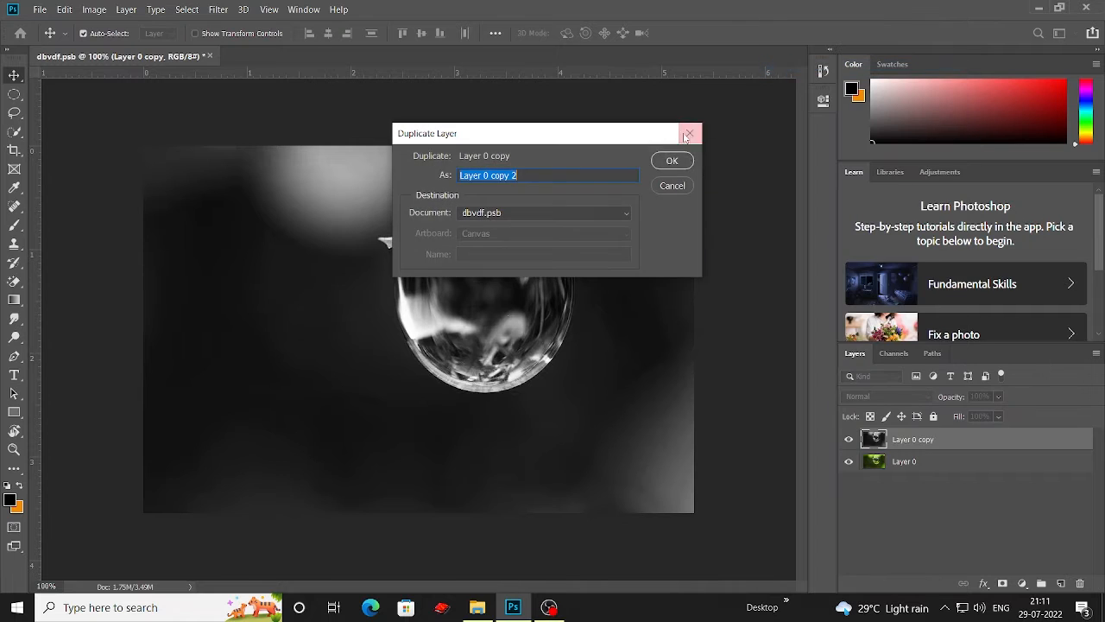
click(667, 160)
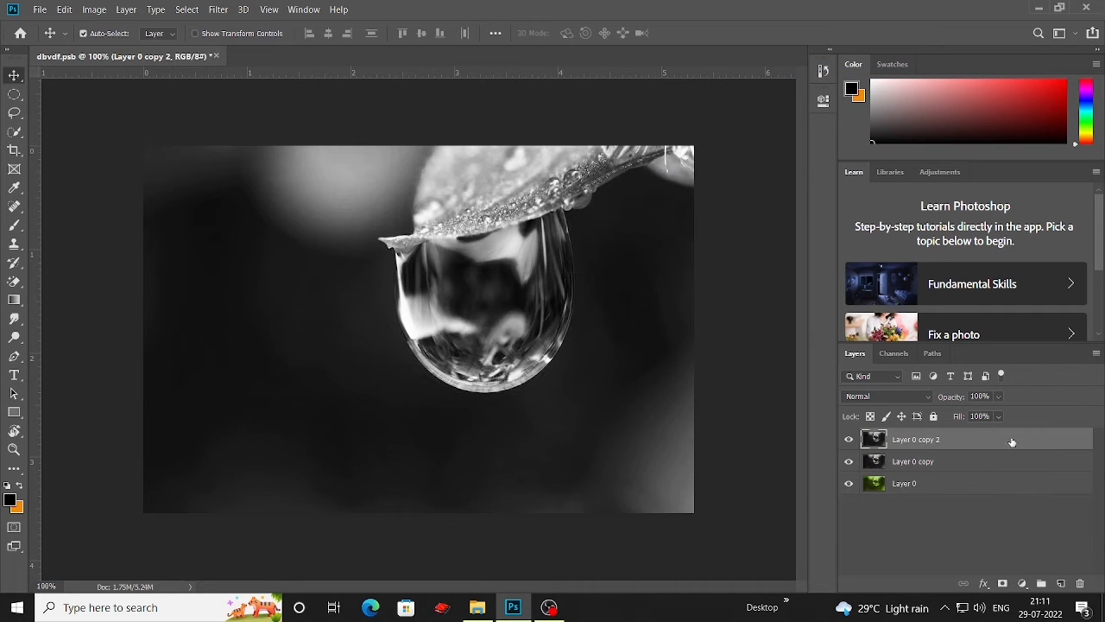
Step: Apply a Black & White adjustment with Reds 145, Yellows -57, Greens -75, Cyans -30 and Magentas -42
click(96, 10)
mouse_move(127, 45)
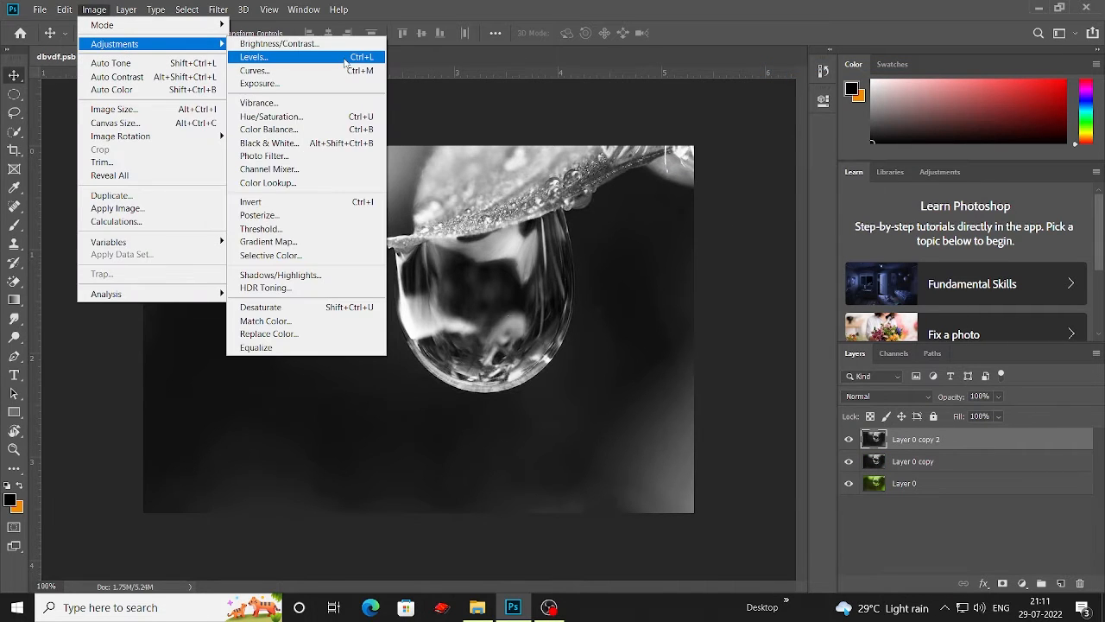
click(304, 146)
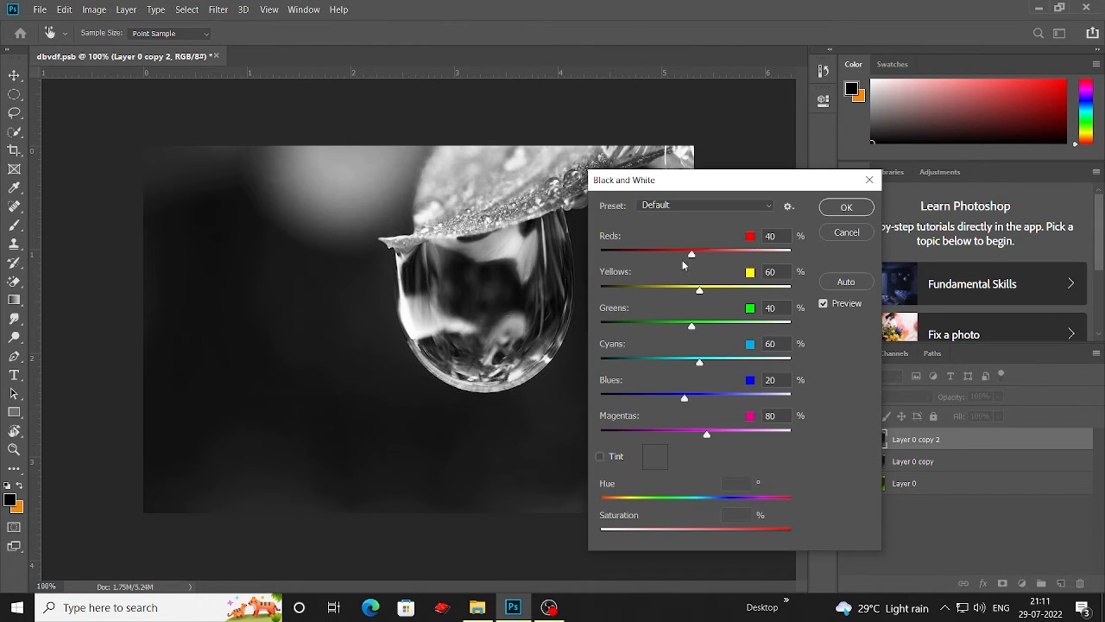
drag(675, 188, 776, 150)
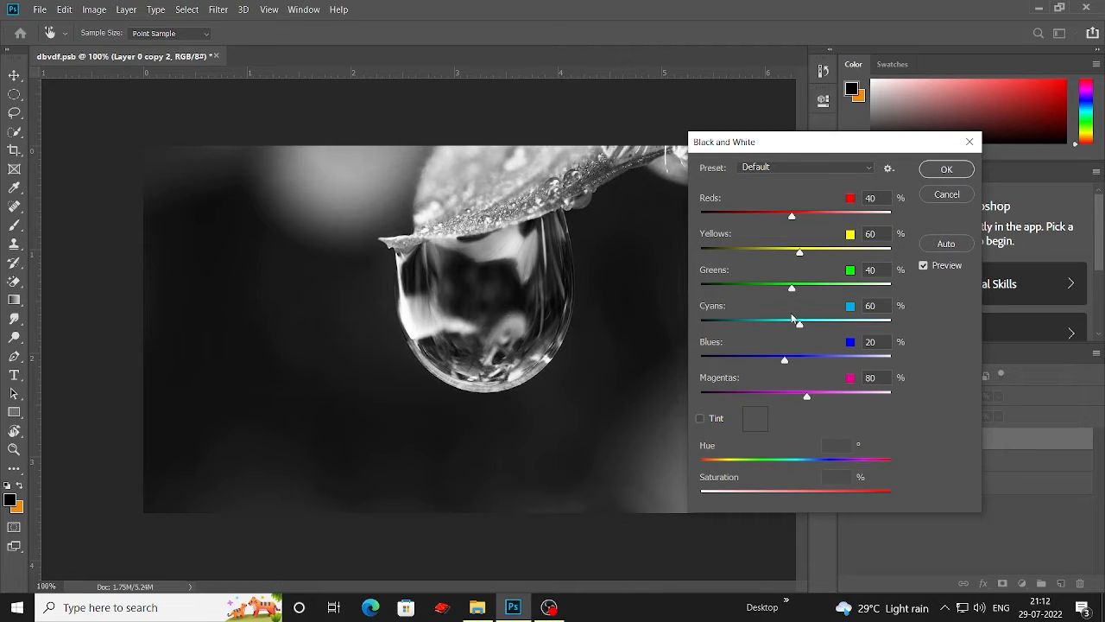
drag(802, 257, 749, 287)
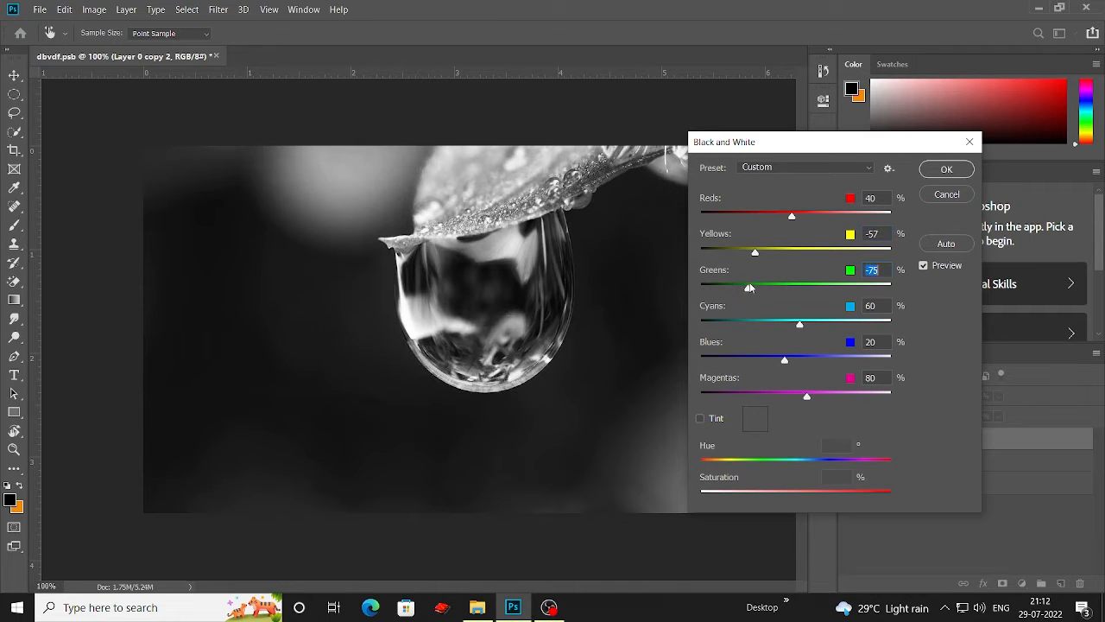
click(765, 325)
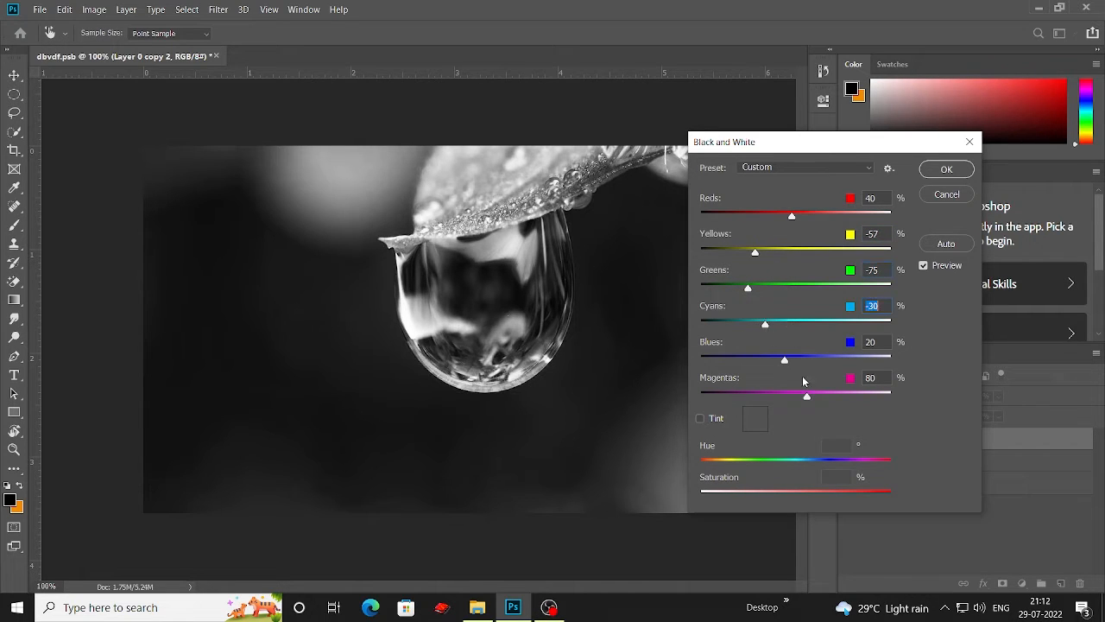
click(761, 396)
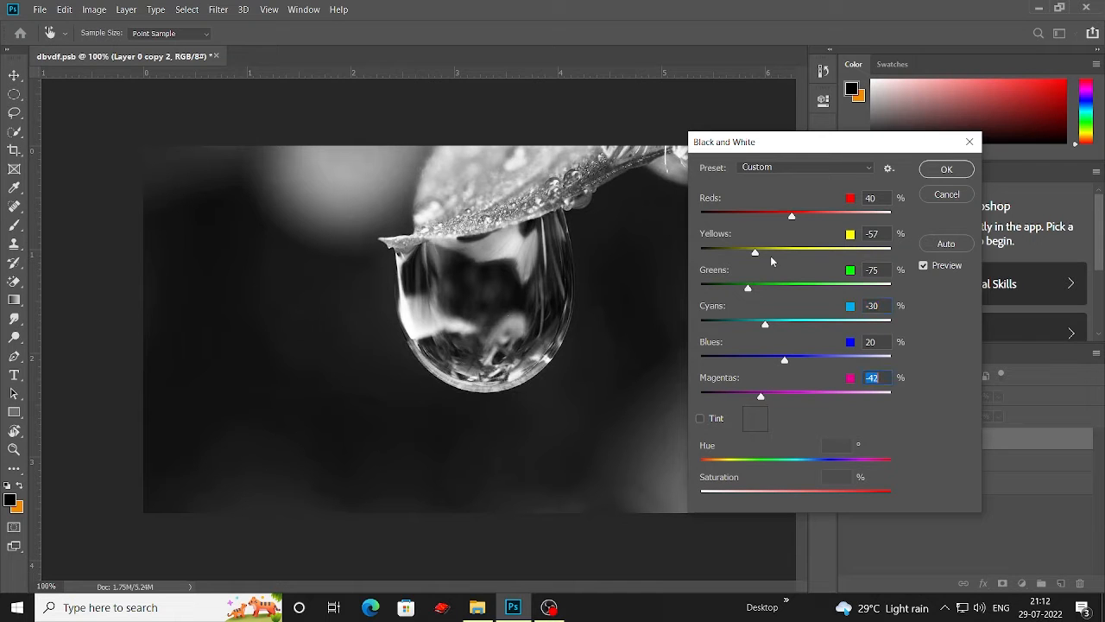
click(832, 217)
drag(796, 150, 790, 220)
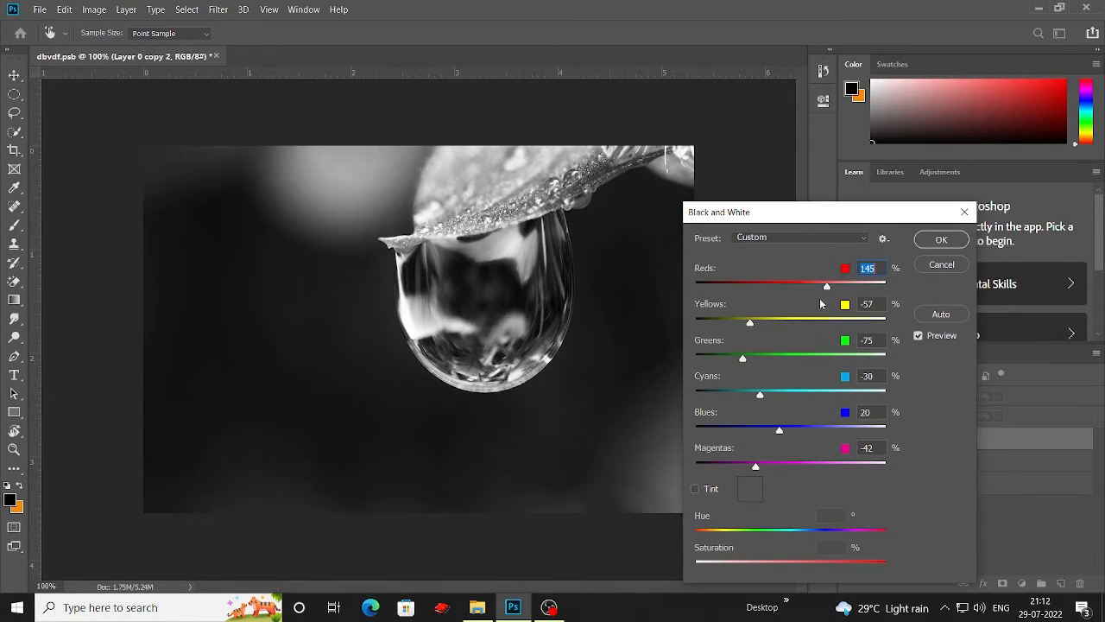
click(926, 240)
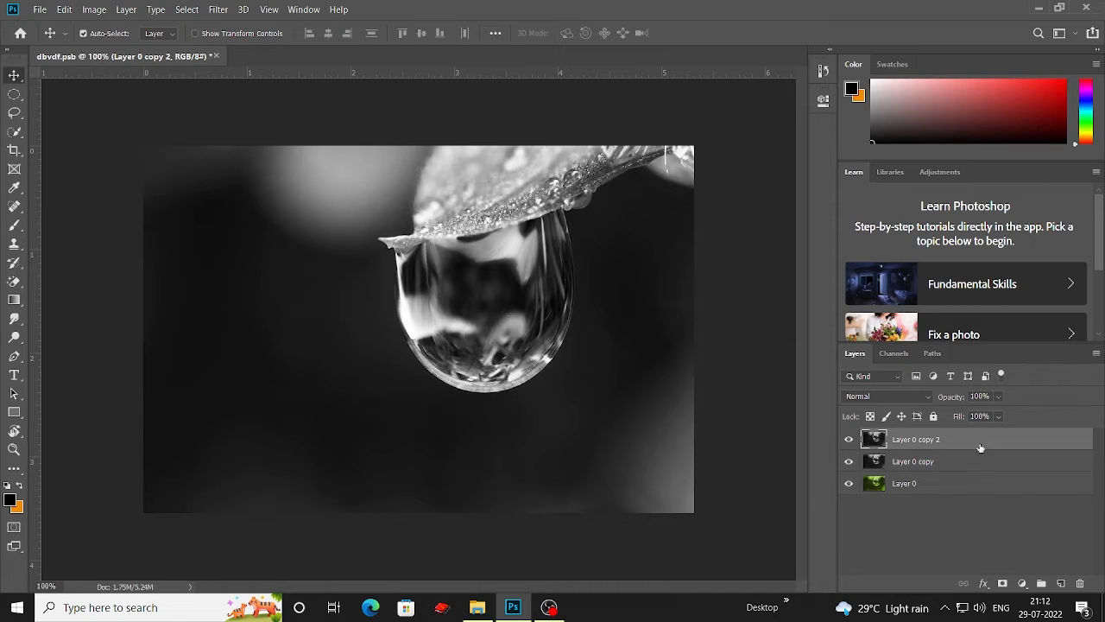
Step: Add a Curves adjustment layer and pull the curve slightly down through the shadows and midtones with three points
click(1024, 584)
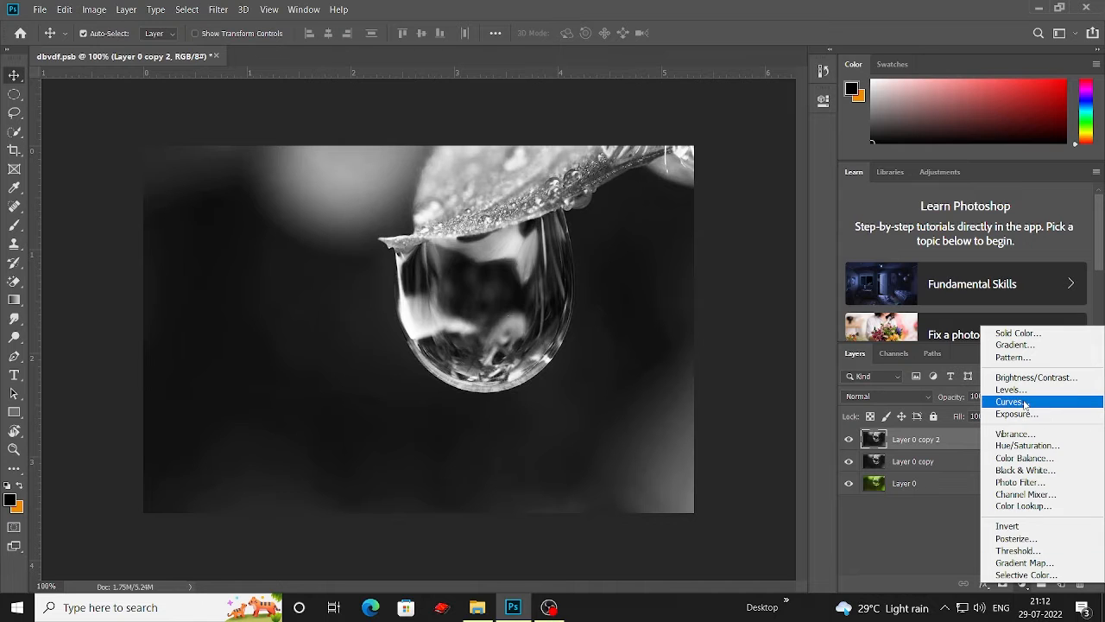
click(1054, 404)
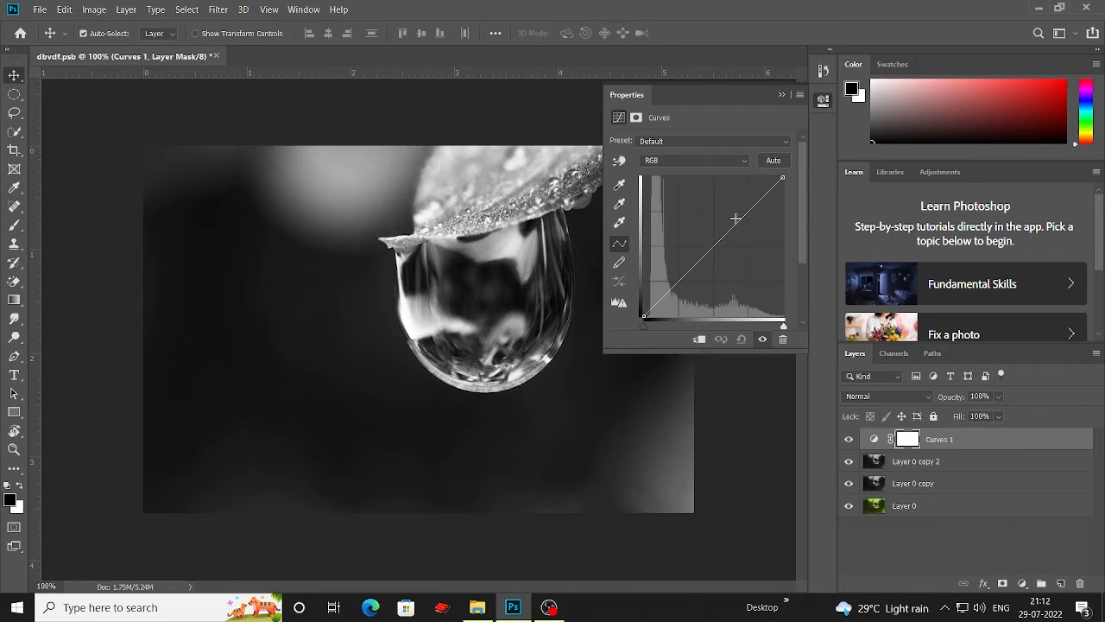
click(746, 214)
click(713, 250)
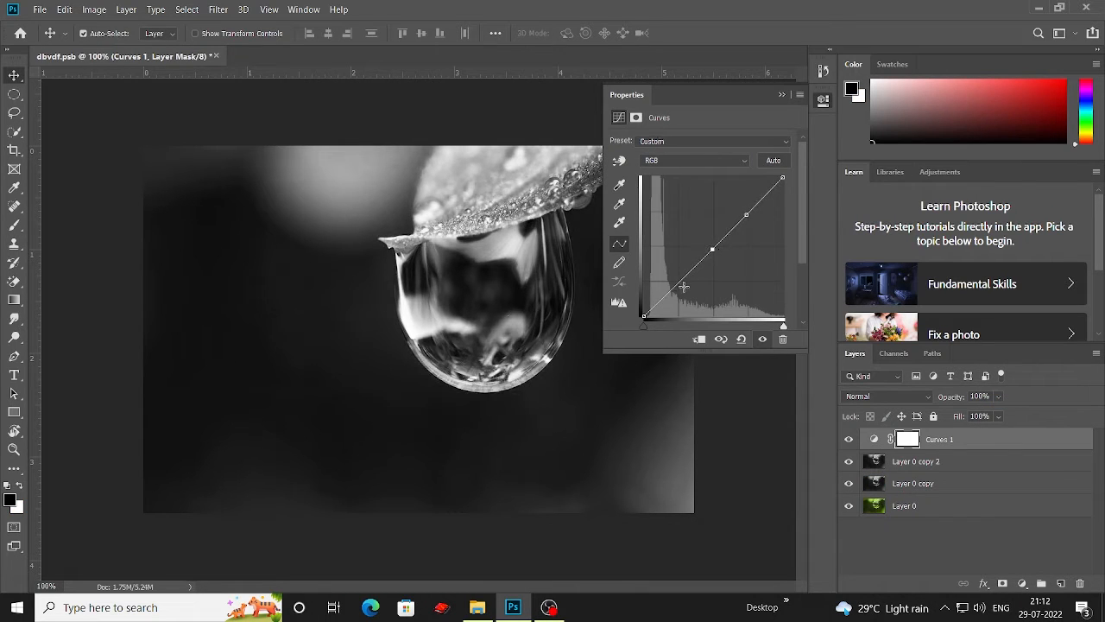
drag(670, 292, 671, 293)
mouse_move(712, 250)
mouse_down()
mouse_move(704, 243)
mouse_move(705, 261)
mouse_up()
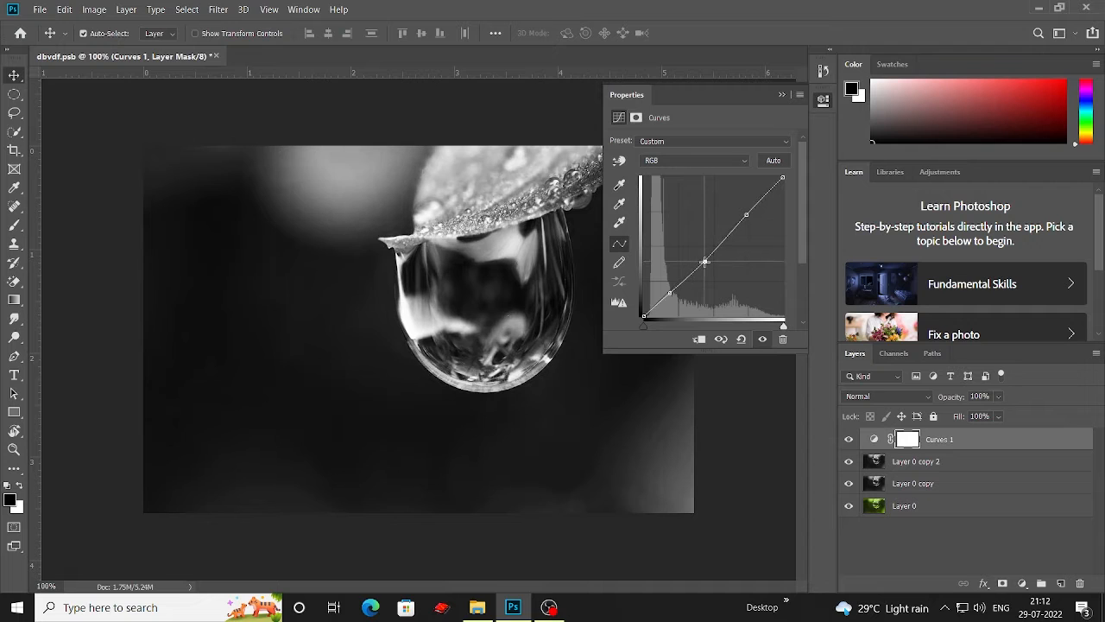
mouse_move(746, 214)
mouse_down()
mouse_move(733, 205)
mouse_move(734, 224)
mouse_up()
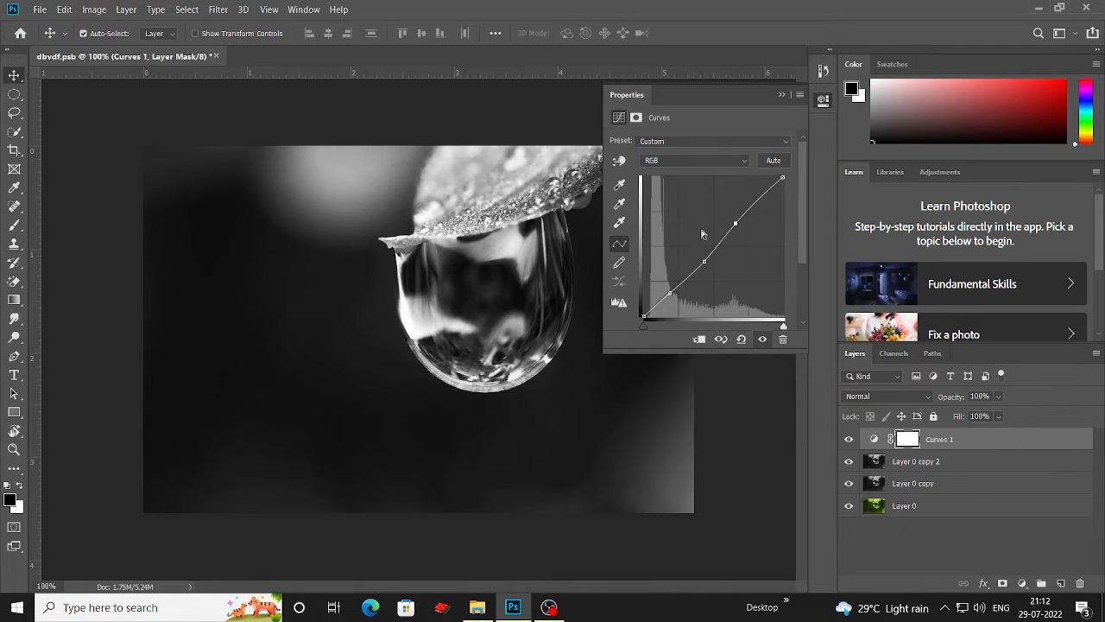
click(782, 95)
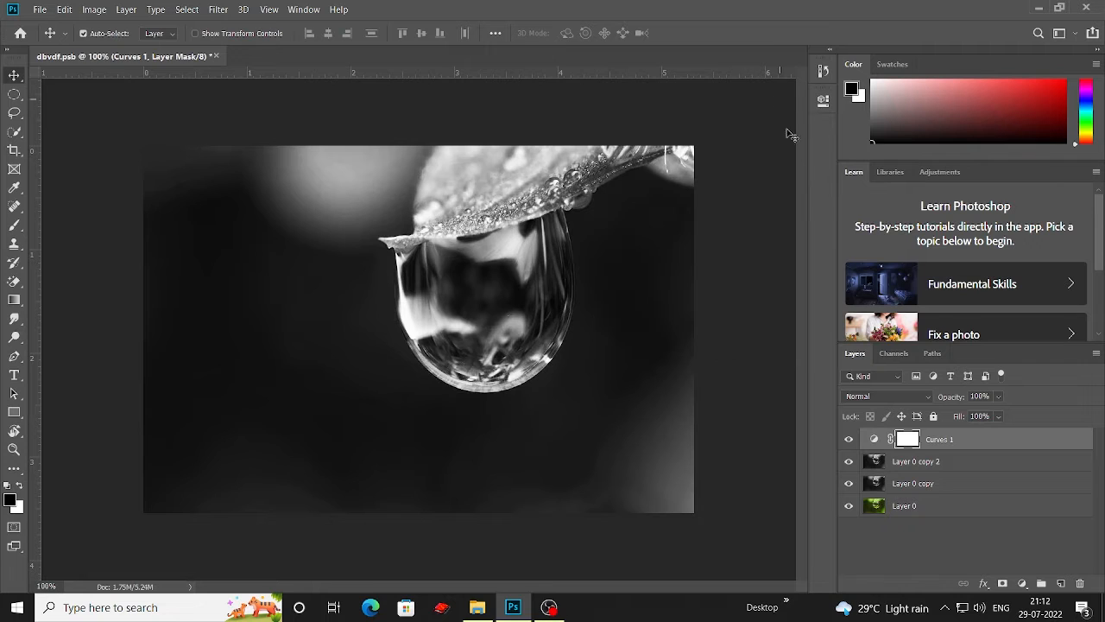
Step: Hide the Curves 1, Layer 0 copy 2 and Layer 0 copy layers so only the colour original shows
click(848, 440)
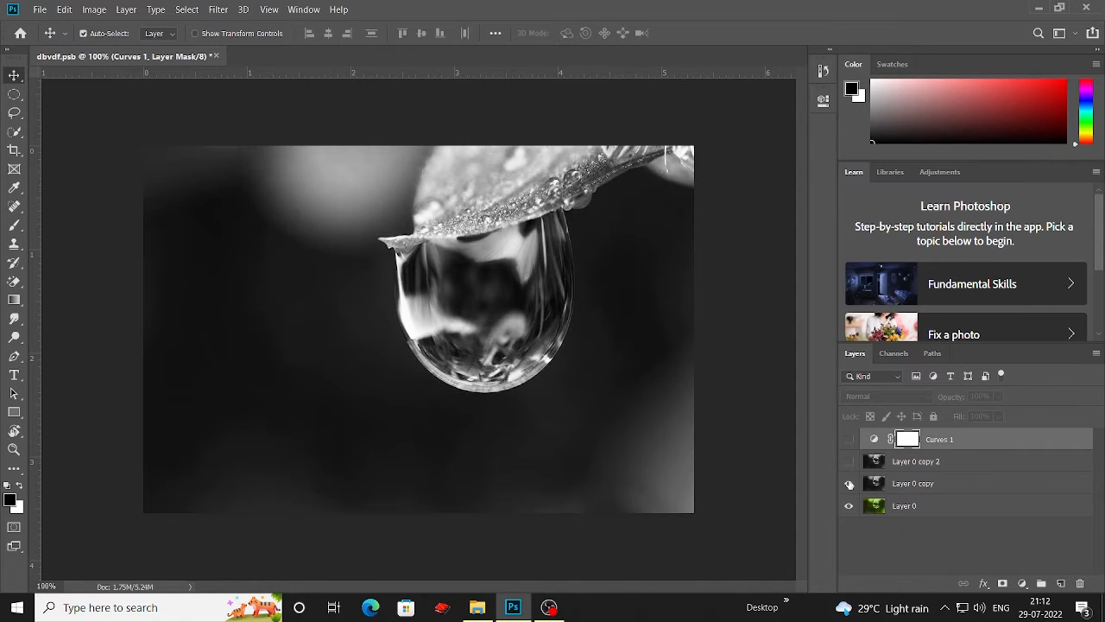
click(848, 483)
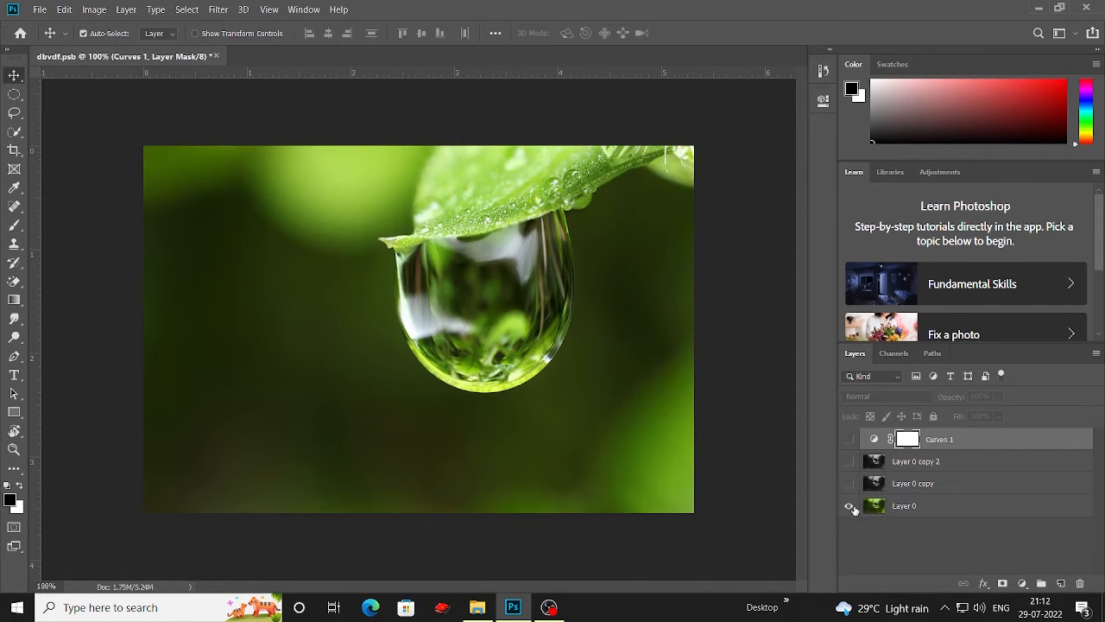
Step: Select the leaf and water drop with the Quick Selection tool
click(14, 131)
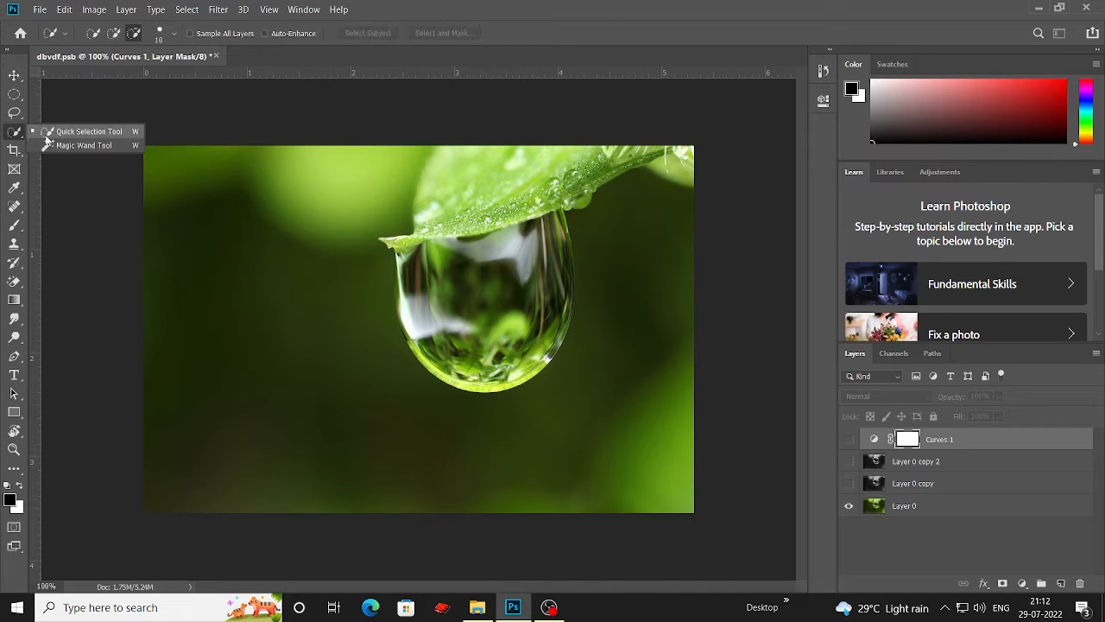
click(101, 131)
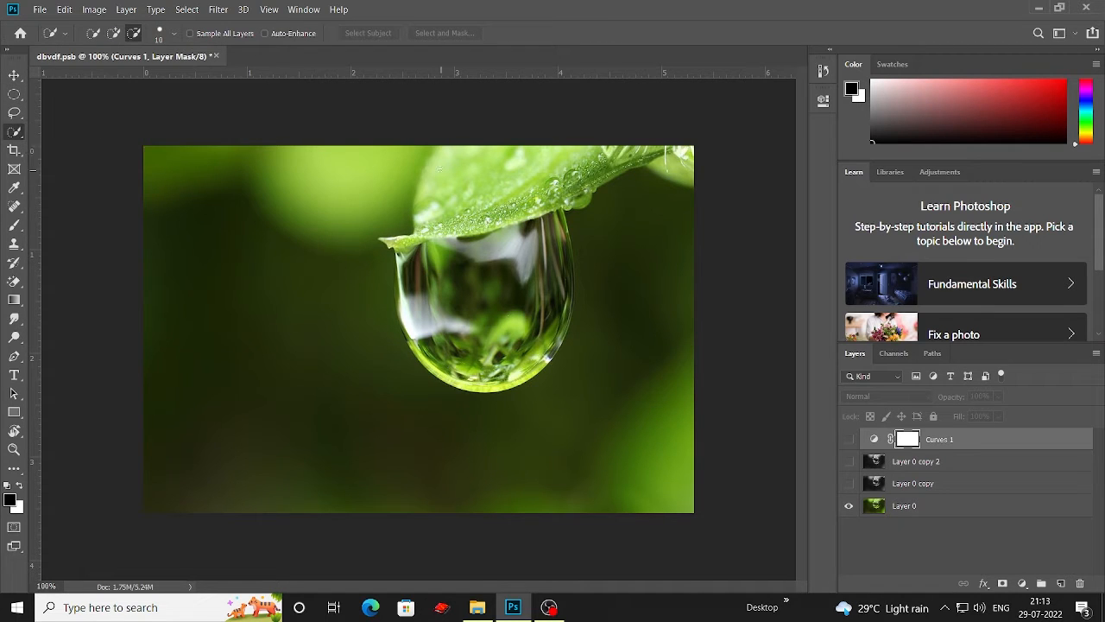
mouse_move(438, 169)
mouse_down()
mouse_move(436, 246)
mouse_move(406, 240)
mouse_move(406, 274)
mouse_up()
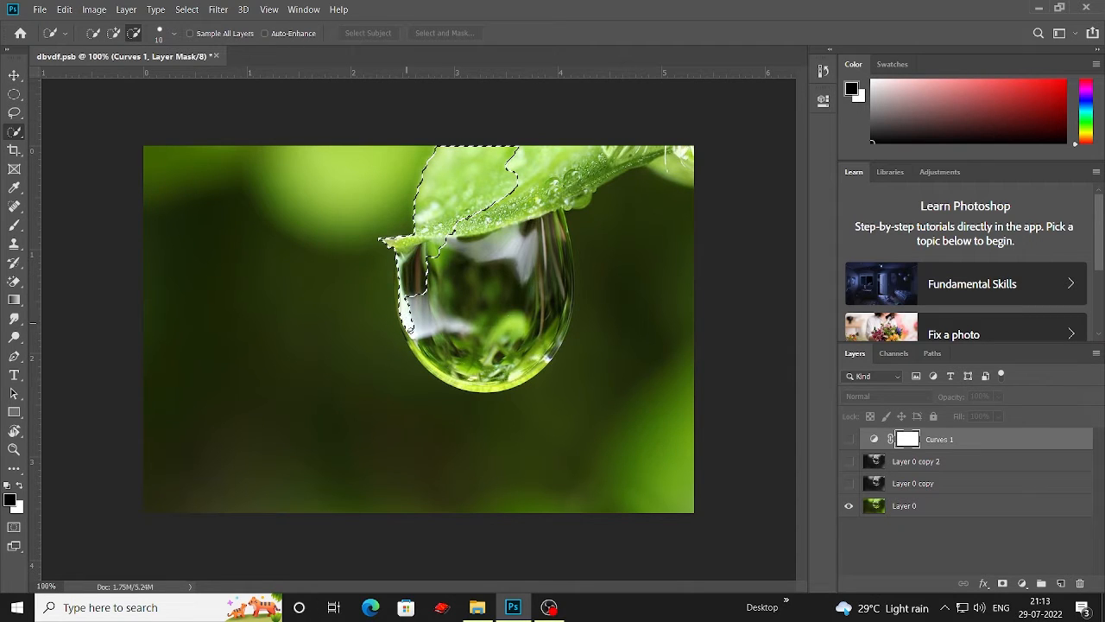
drag(412, 331, 436, 363)
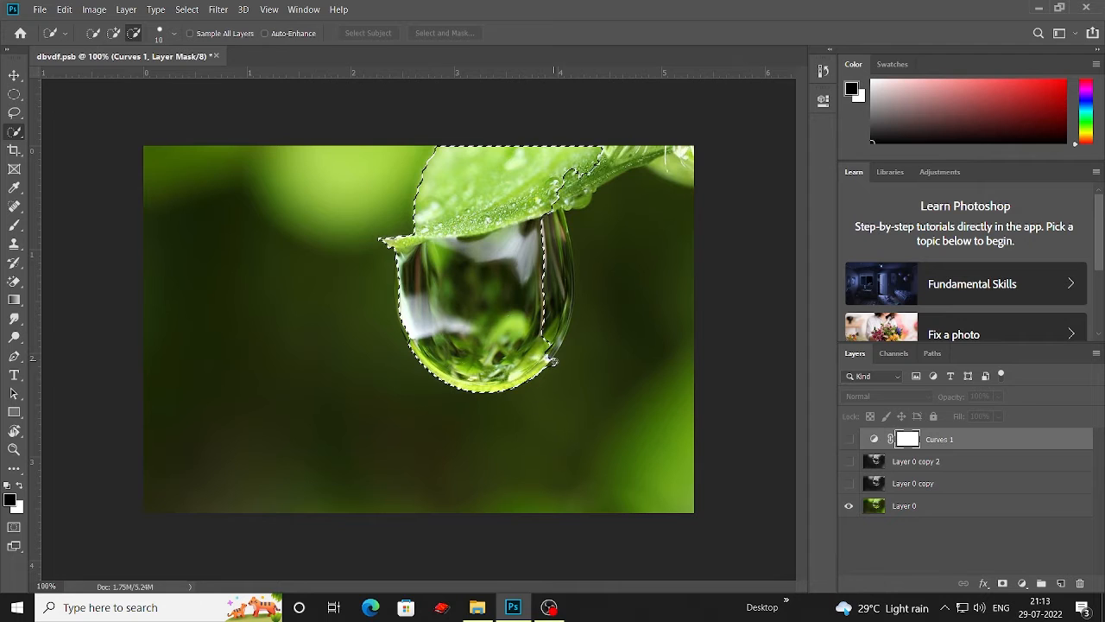
drag(553, 354, 554, 317)
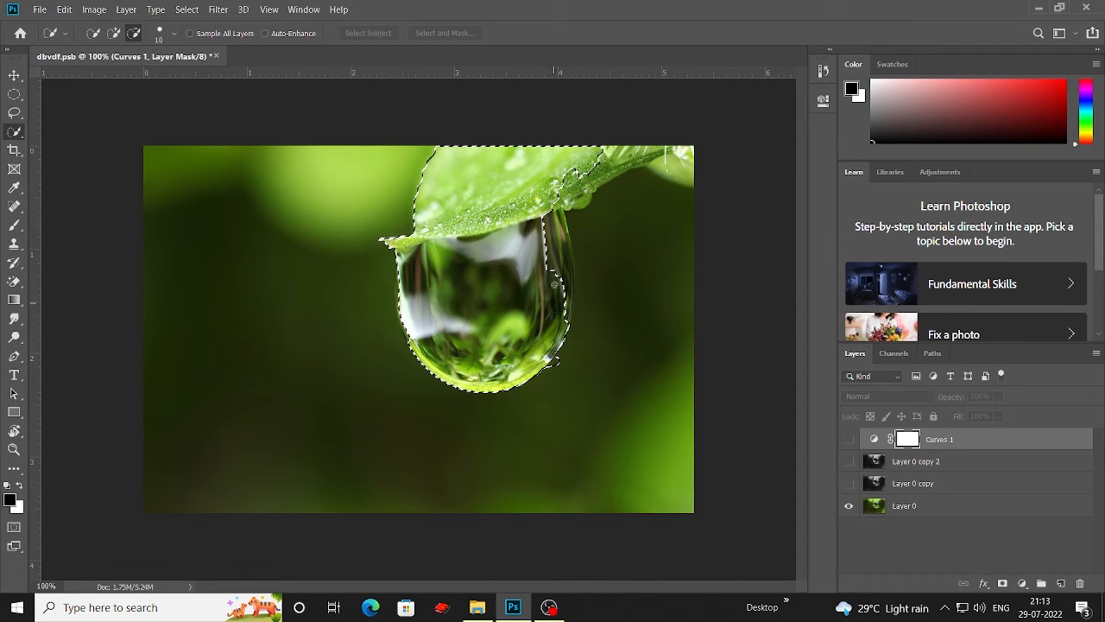
mouse_move(555, 259)
mouse_down()
mouse_move(574, 181)
mouse_move(650, 160)
mouse_up()
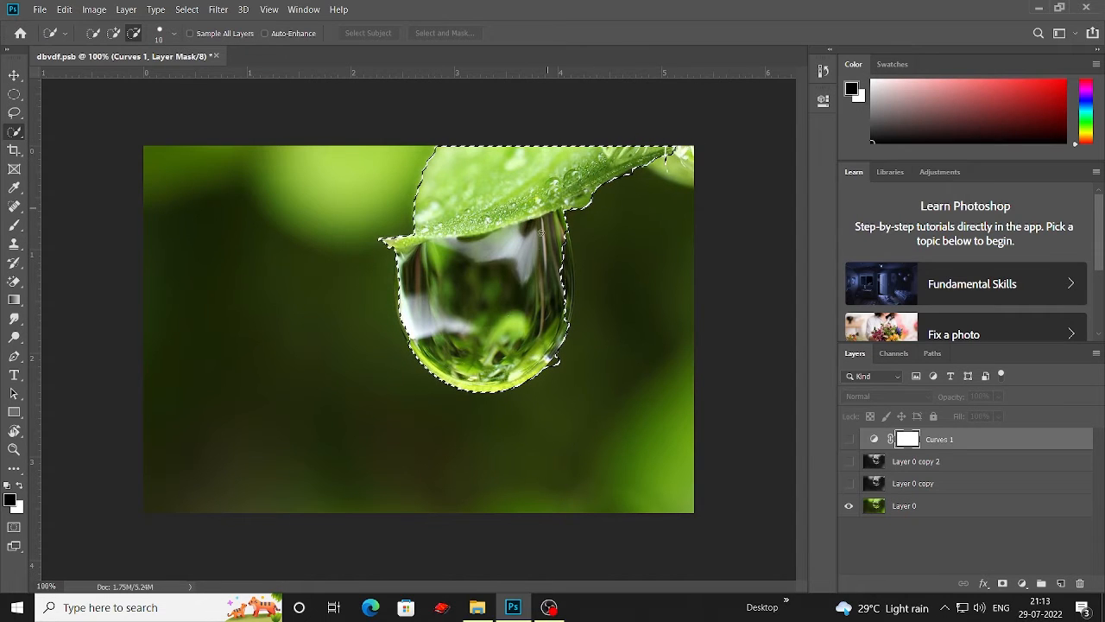
mouse_move(566, 253)
mouse_down()
mouse_move(569, 323)
mouse_move(556, 345)
mouse_up()
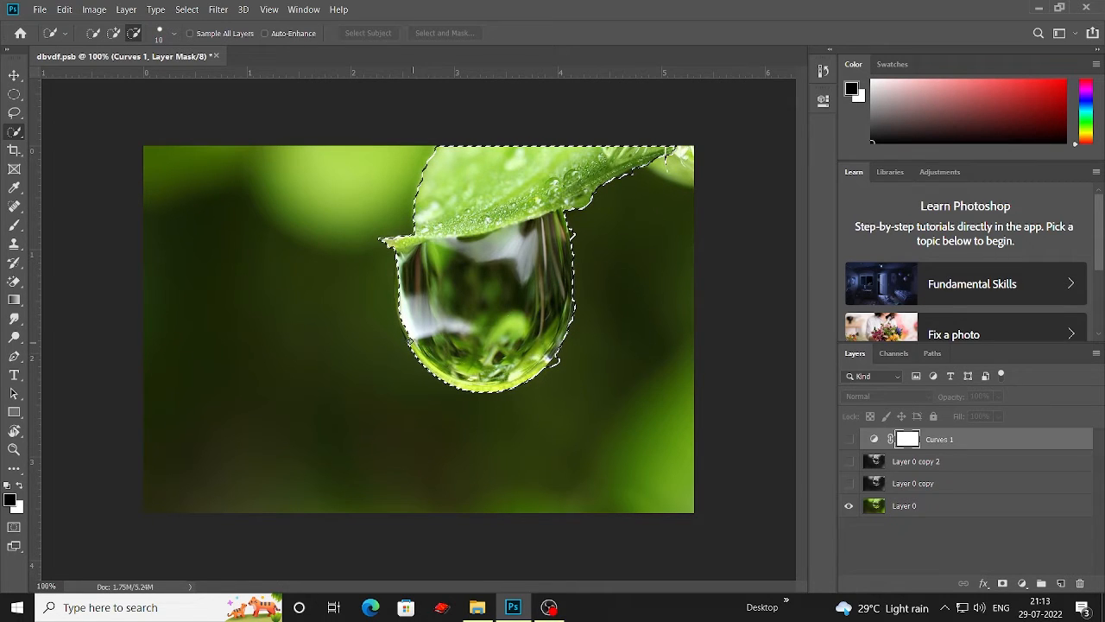
drag(394, 303, 397, 288)
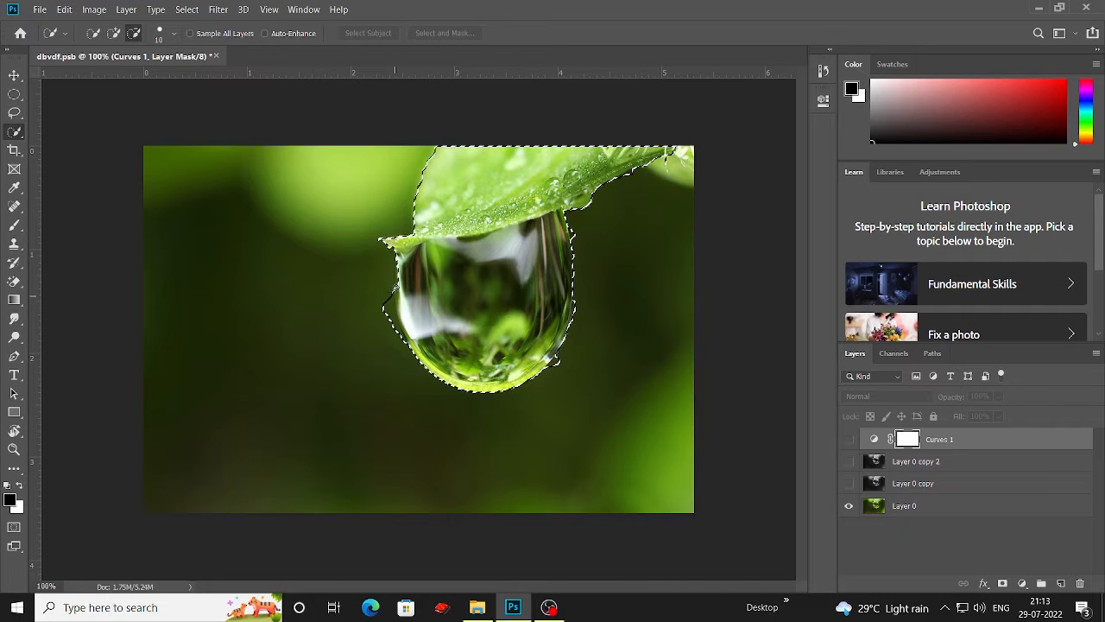
Step: Refine the selection along the drop's left edge with the Quick Selection tool
scroll(500, 250, up, 2)
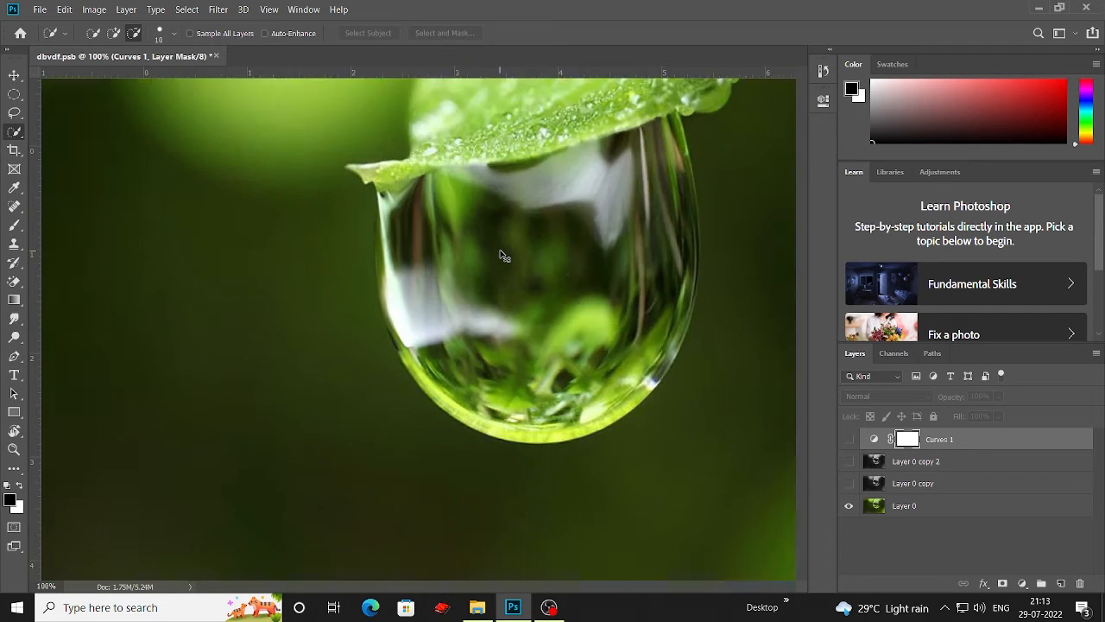
drag(291, 93, 398, 200)
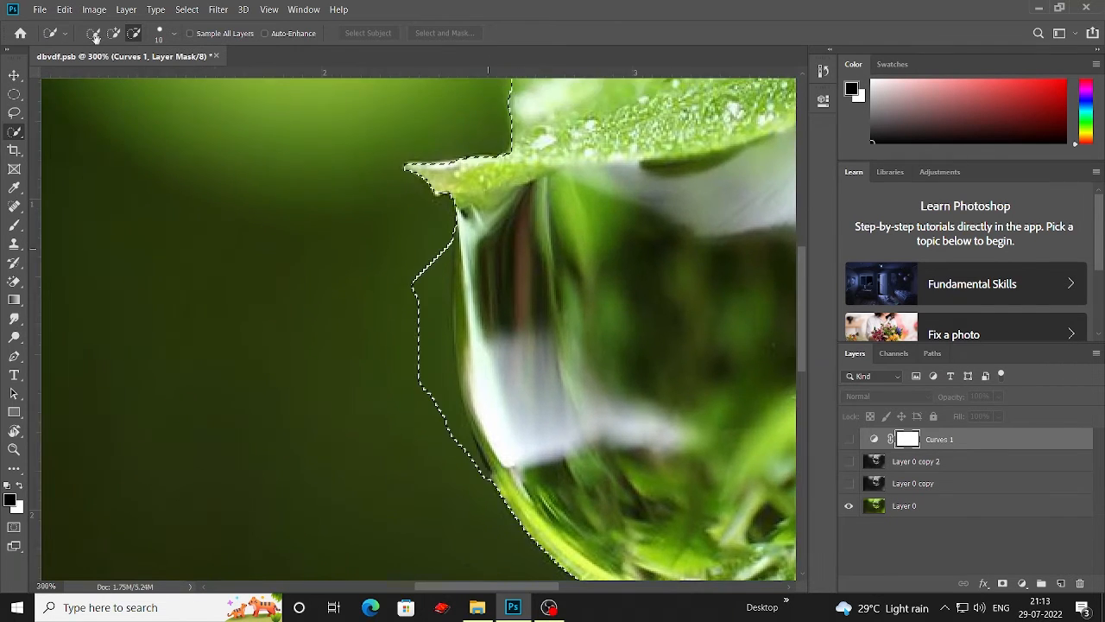
drag(446, 332, 287, 233)
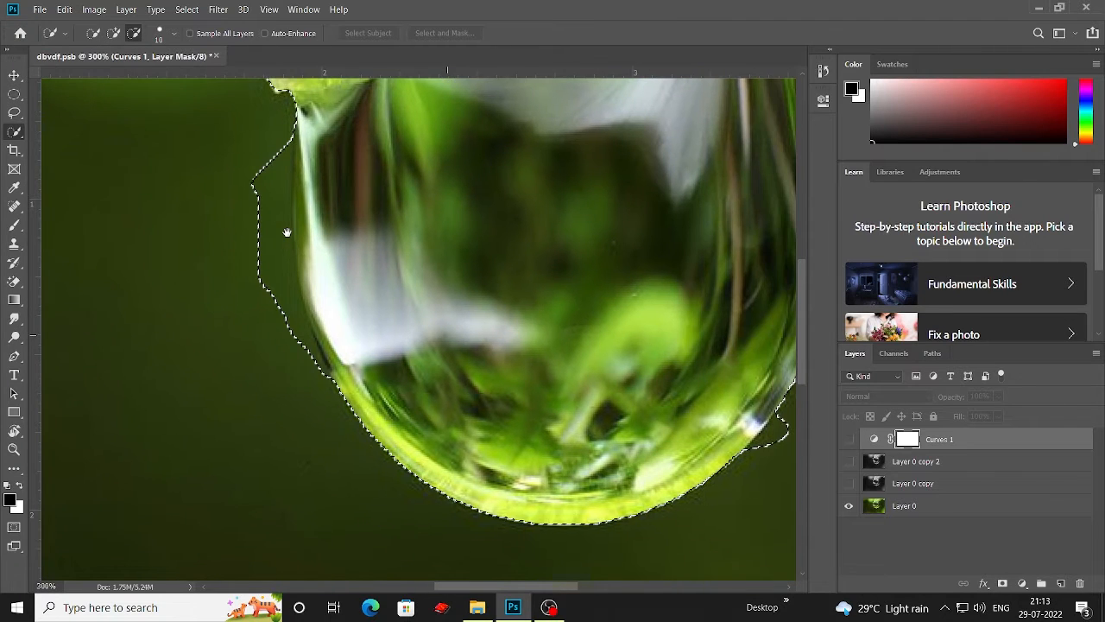
drag(276, 123, 262, 209)
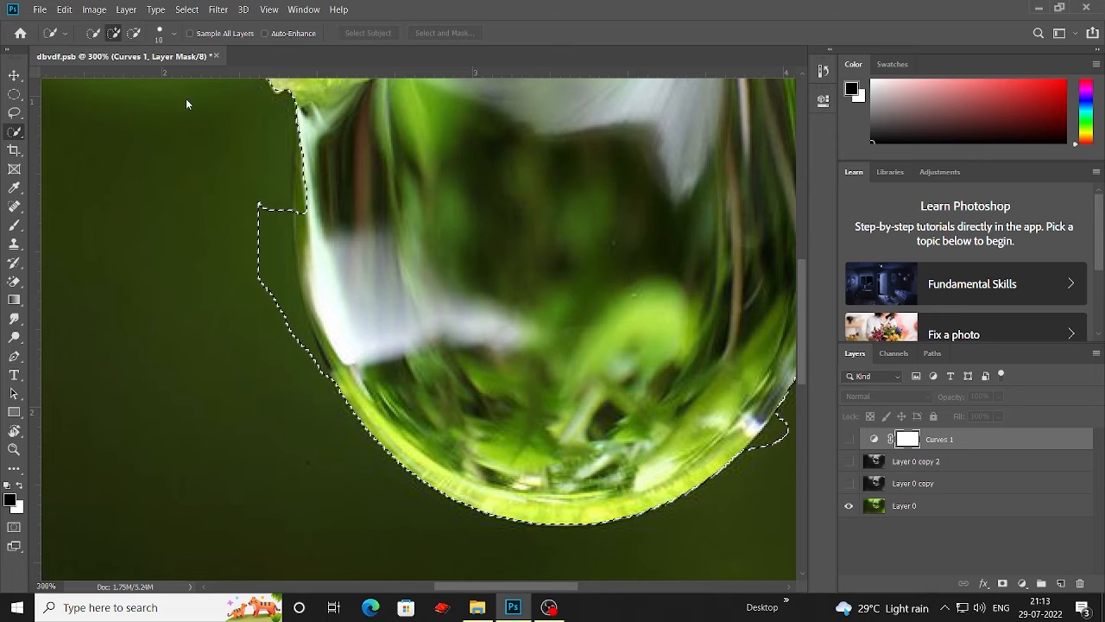
drag(307, 171, 309, 214)
key(ctrl+d)
key(ctrl+z)
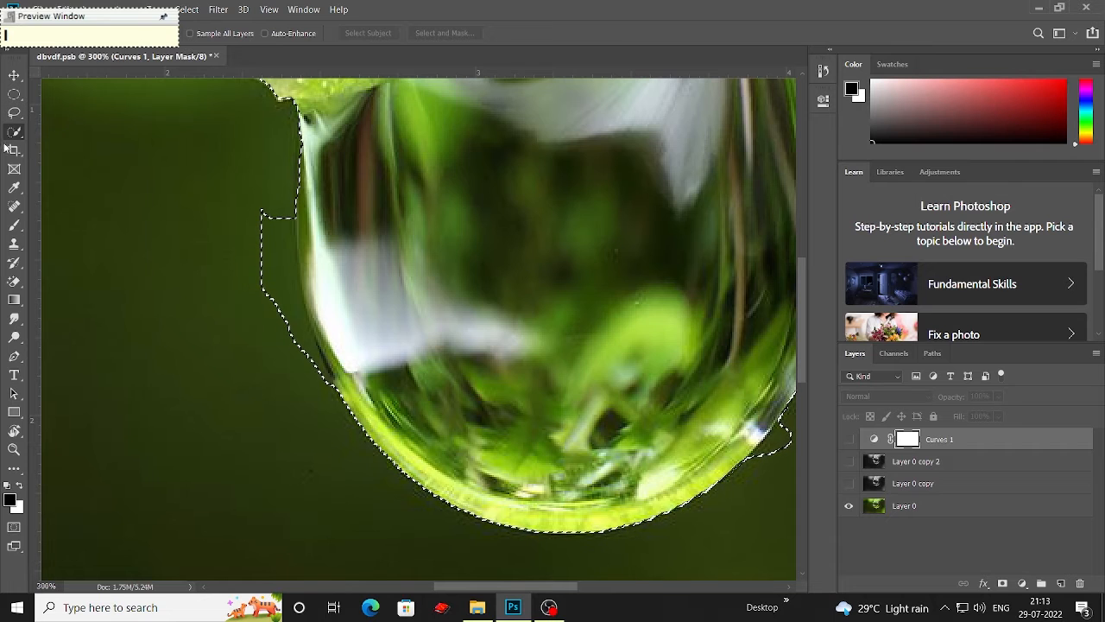
Step: Switch to the Lasso tool set to subtract from the selection
right_click(15, 132)
click(15, 113)
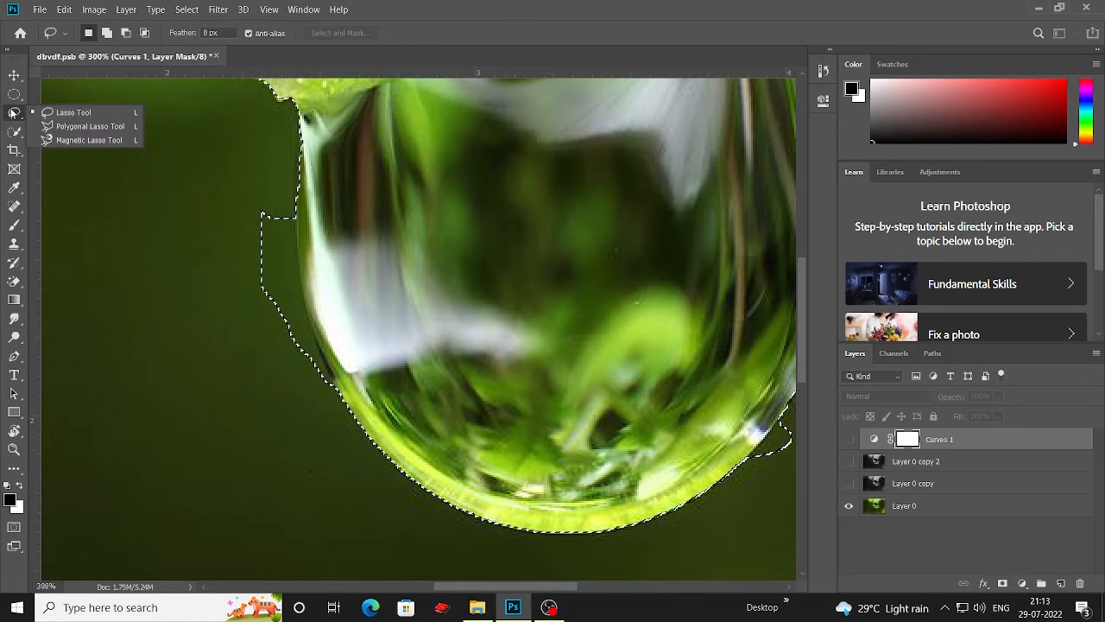
click(53, 113)
click(296, 221)
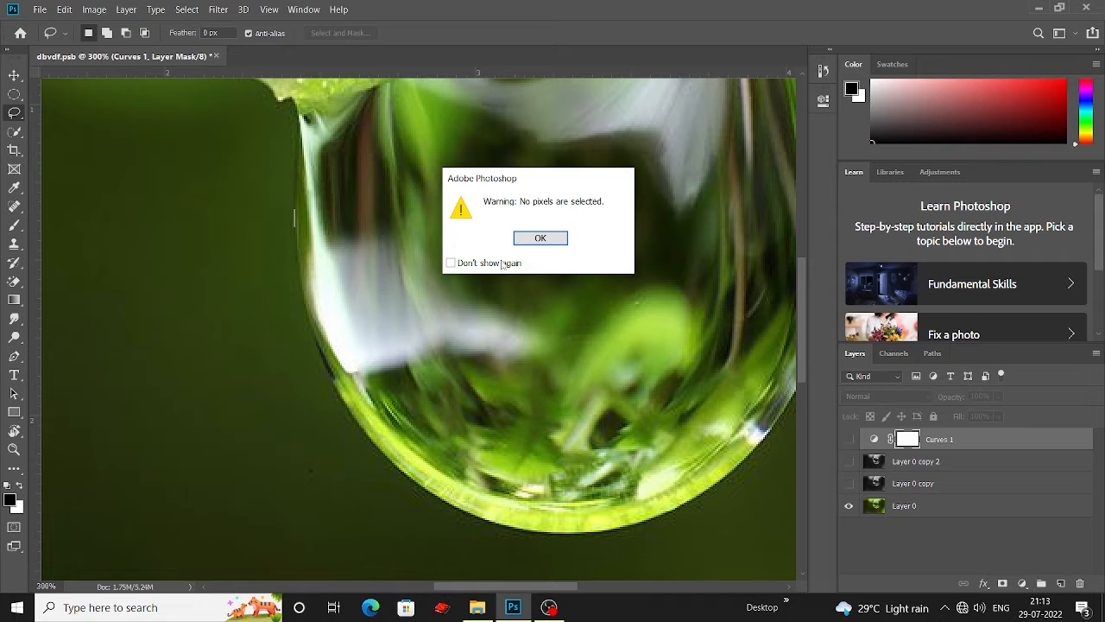
click(544, 239)
key(ctrl+z)
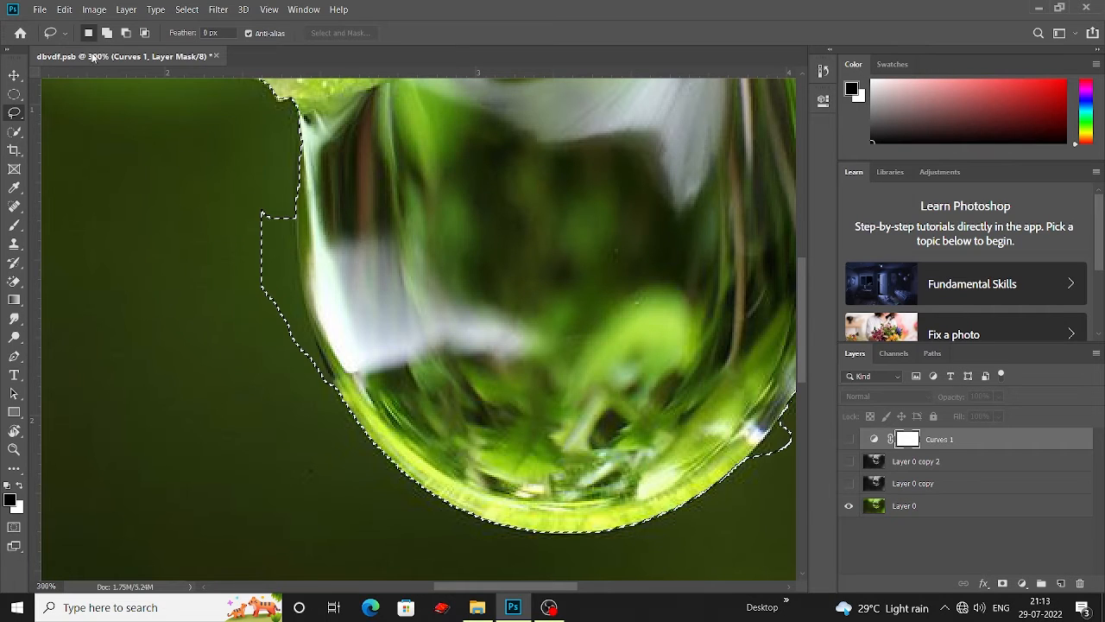
click(125, 33)
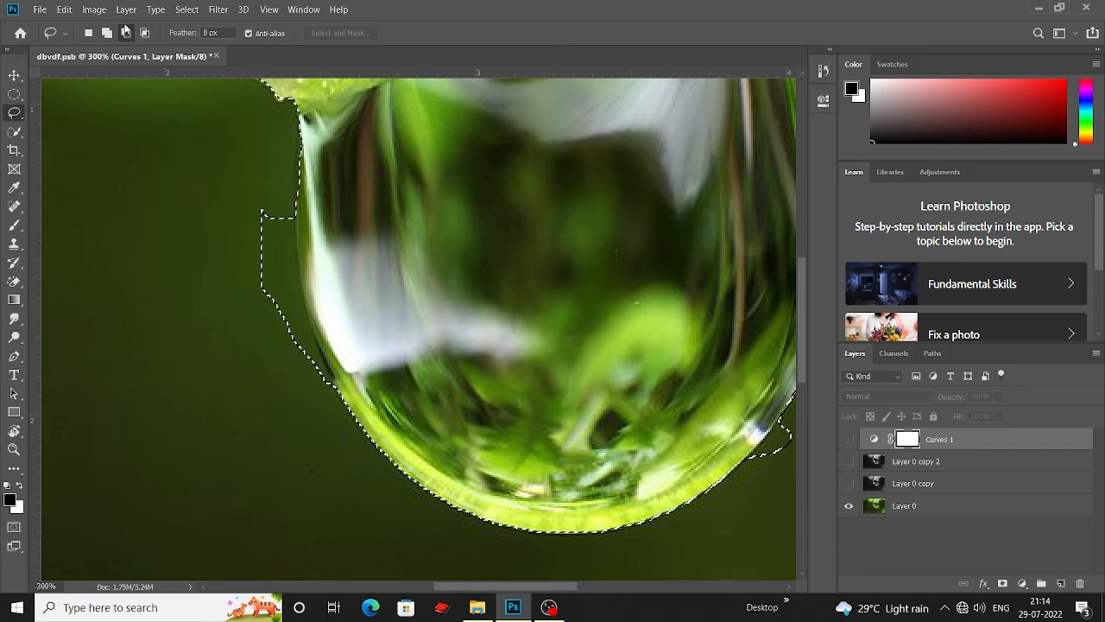
mouse_move(294, 214)
mouse_down()
mouse_move(298, 300)
mouse_move(232, 308)
mouse_move(228, 229)
mouse_move(263, 200)
mouse_move(295, 214)
mouse_up()
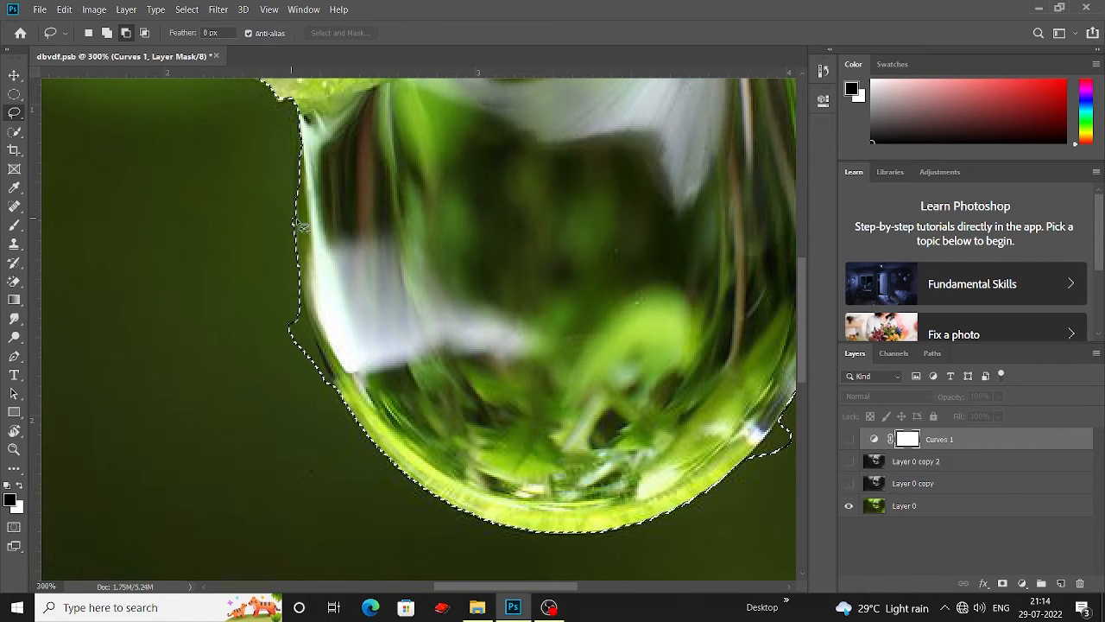
Step: Trim the excess selection from the background along the drop's left edge with the Lasso
scroll(296, 182, down, 2)
mouse_move(290, 161)
mouse_down()
mouse_move(296, 196)
mouse_move(291, 161)
mouse_move(297, 192)
mouse_move(281, 206)
mouse_move(274, 195)
mouse_move(298, 149)
mouse_move(320, 237)
mouse_move(293, 249)
mouse_up()
scroll(279, 202, down, 3)
scroll(298, 233, down, 2)
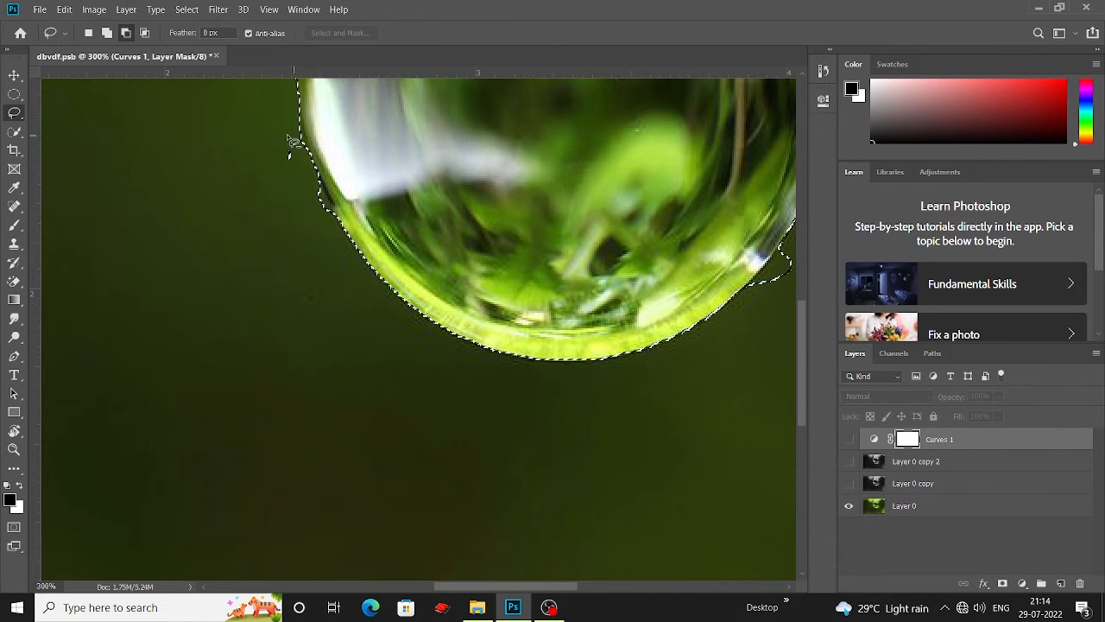
scroll(302, 160, down, 1)
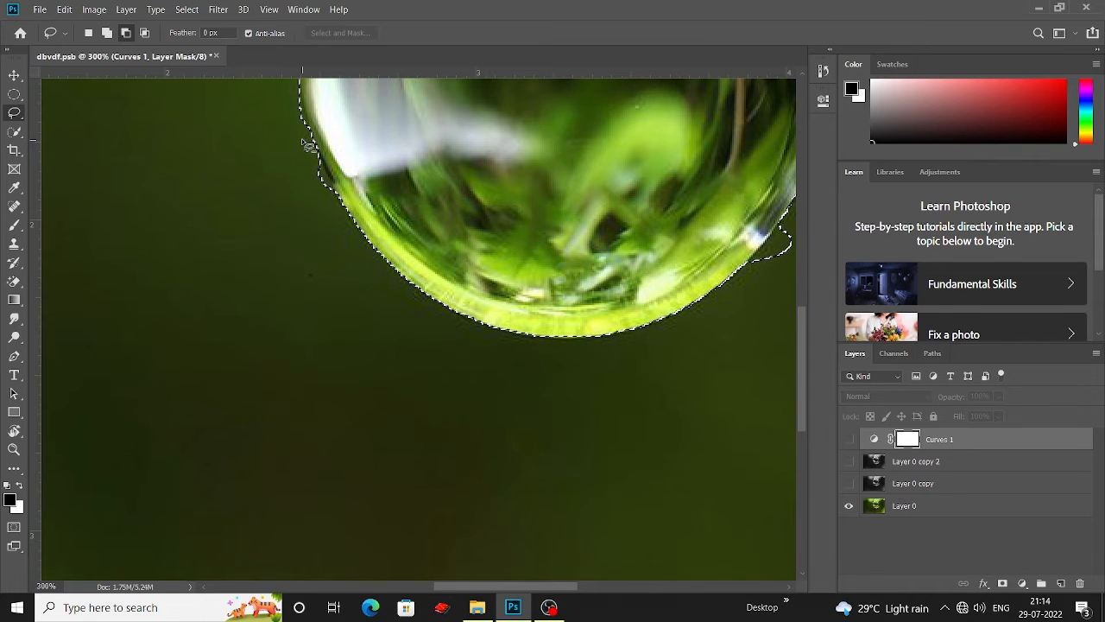
mouse_move(302, 139)
mouse_down()
mouse_move(318, 163)
mouse_move(308, 159)
mouse_up()
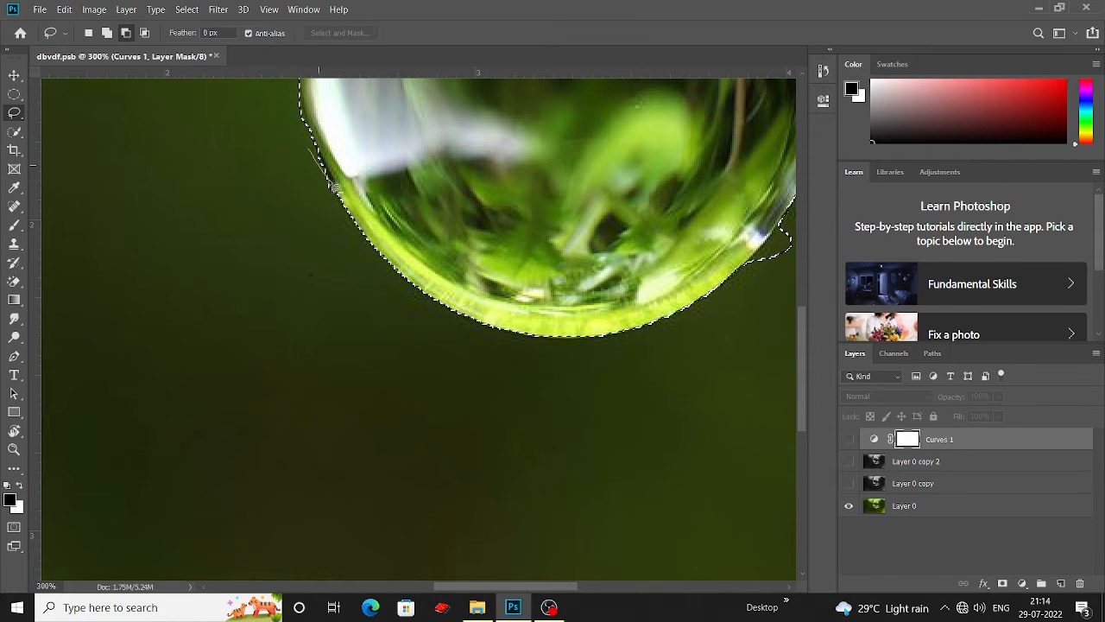
scroll(340, 222, down, 1)
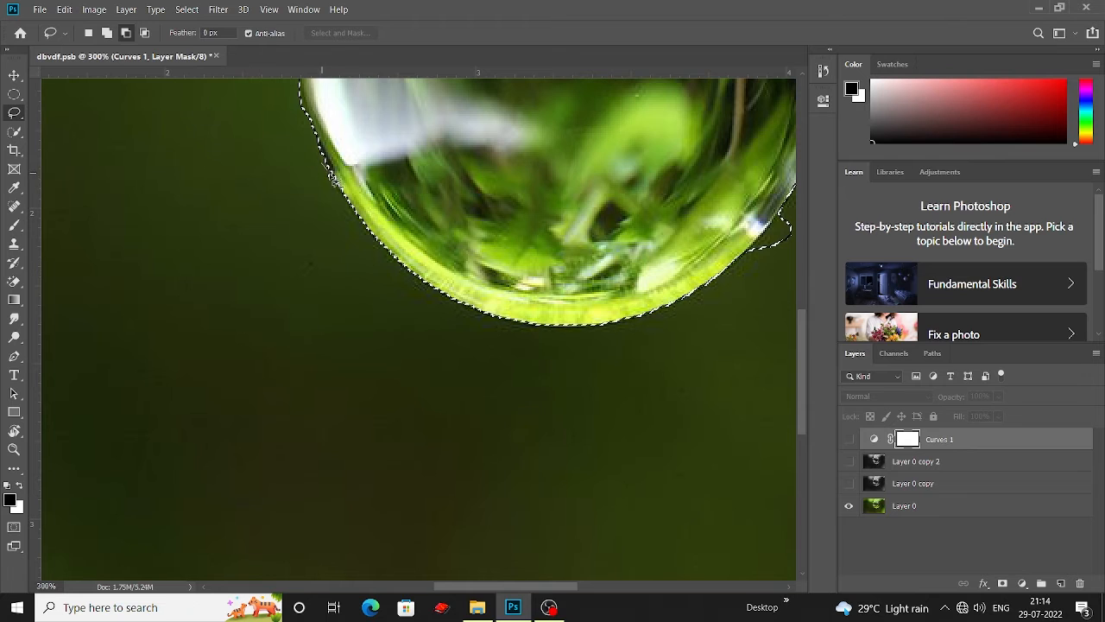
Step: Trim the excess selection along the drop's right edge with the Lasso
scroll(325, 214, right, 5)
scroll(478, 231, up, 1)
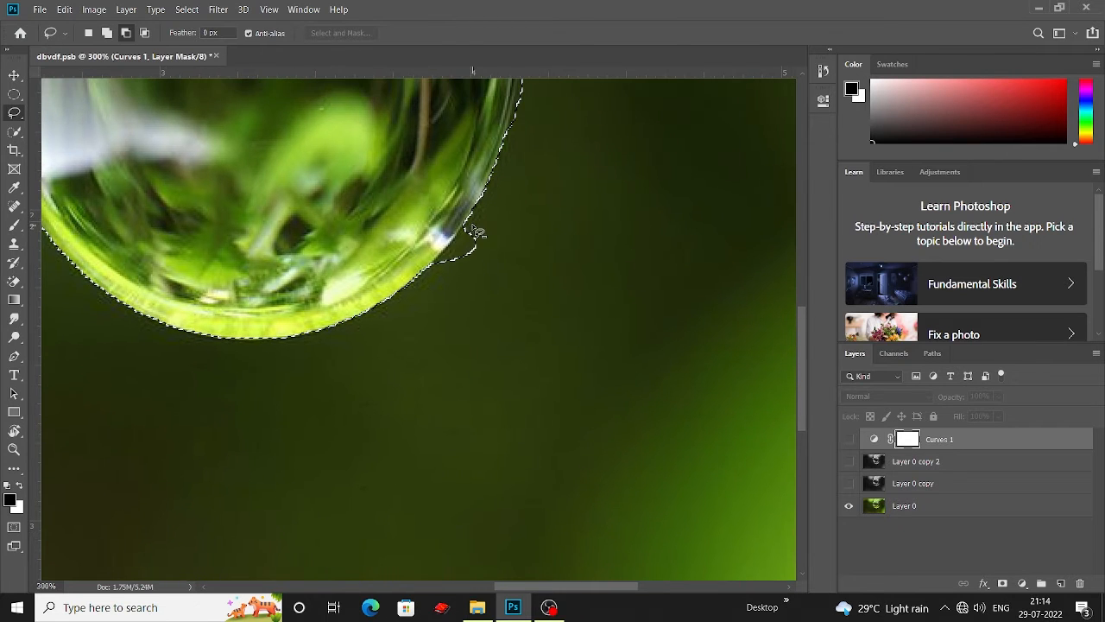
mouse_move(477, 231)
mouse_down()
mouse_move(434, 280)
mouse_move(488, 252)
mouse_move(478, 215)
mouse_move(437, 268)
mouse_move(470, 297)
mouse_move(517, 257)
mouse_up()
drag(546, 182, 500, 260)
mouse_move(444, 301)
mouse_down()
mouse_move(424, 309)
mouse_move(447, 292)
mouse_move(431, 304)
mouse_up()
drag(524, 204, 418, 359)
drag(436, 245, 362, 338)
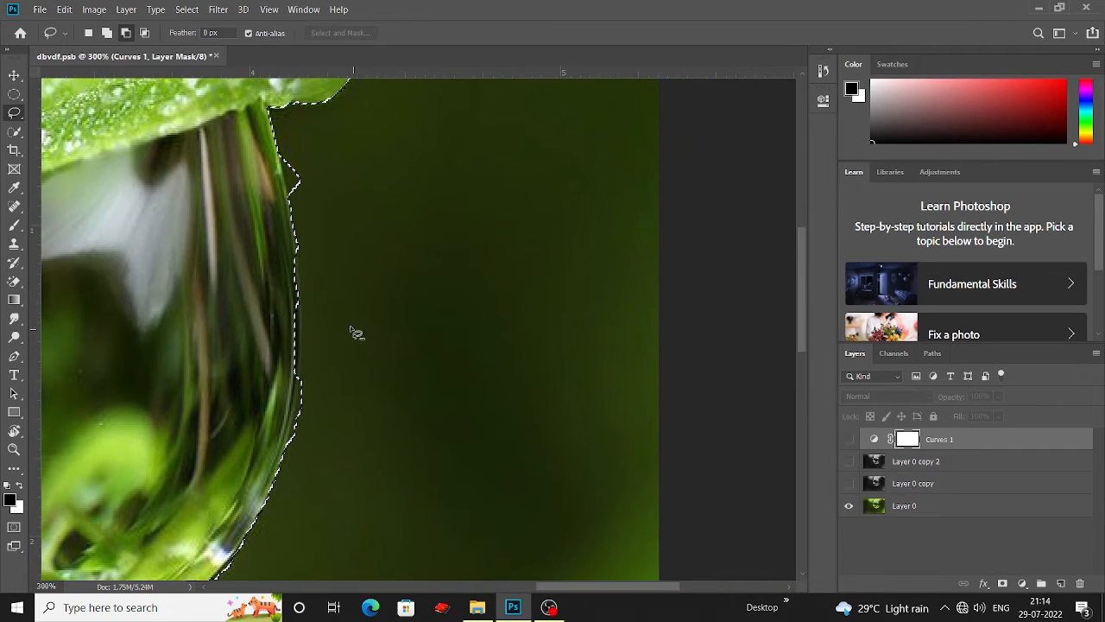
drag(326, 297, 439, 336)
mouse_move(390, 194)
mouse_down()
mouse_move(406, 239)
mouse_move(444, 242)
mouse_move(430, 197)
mouse_move(392, 190)
mouse_up()
scroll(403, 201, down, 1)
scroll(420, 212, down, 5)
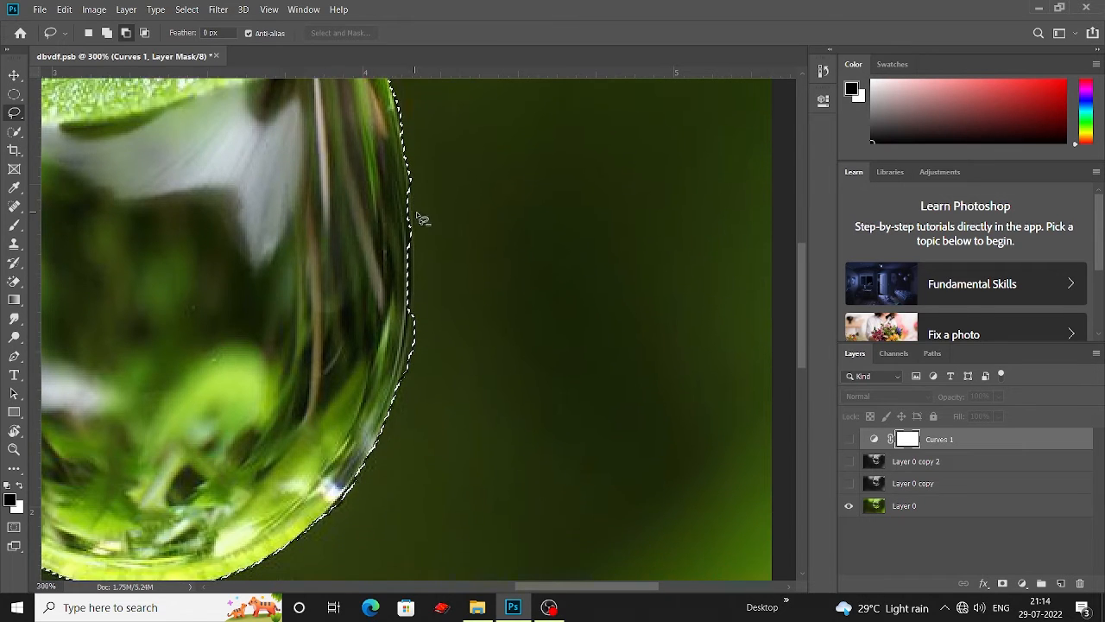
mouse_move(414, 250)
mouse_down()
mouse_move(409, 315)
mouse_move(446, 276)
mouse_move(429, 223)
mouse_move(410, 229)
mouse_move(462, 251)
mouse_up()
scroll(440, 193, up, 1)
Step: Add the missed edges of the drop and the leaf's upper edge to the selection with the Lasso
click(107, 33)
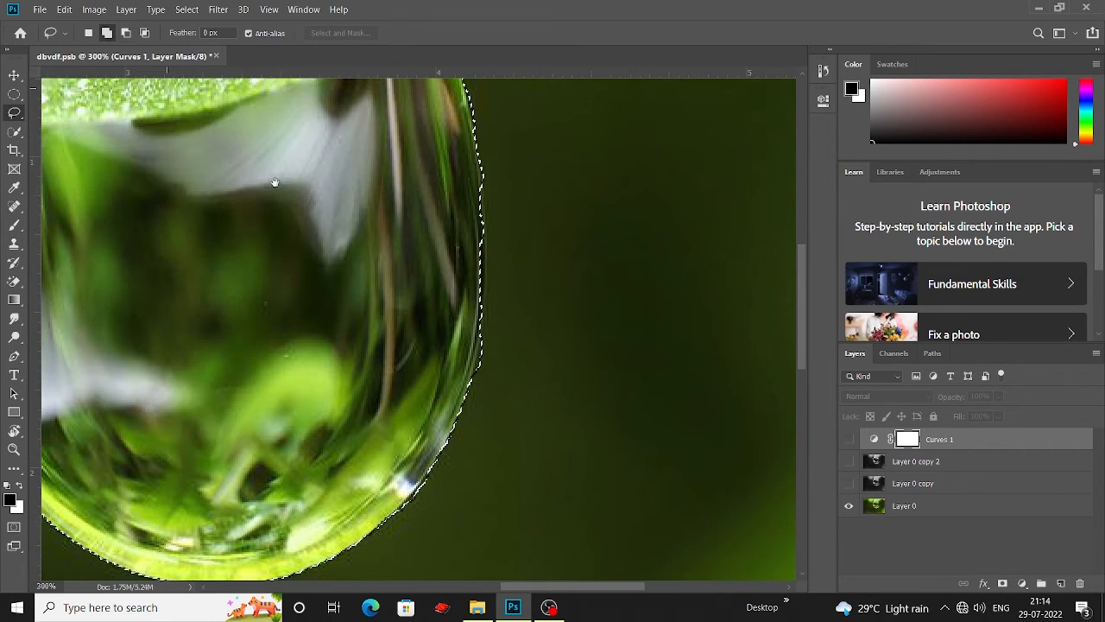
scroll(325, 185, down, 1)
mouse_move(477, 138)
mouse_down()
mouse_move(476, 250)
mouse_move(461, 260)
mouse_move(441, 177)
mouse_up()
drag(464, 119, 449, 221)
mouse_move(437, 208)
mouse_down()
mouse_move(441, 166)
mouse_move(463, 136)
mouse_move(455, 227)
mouse_up()
drag(449, 207, 454, 268)
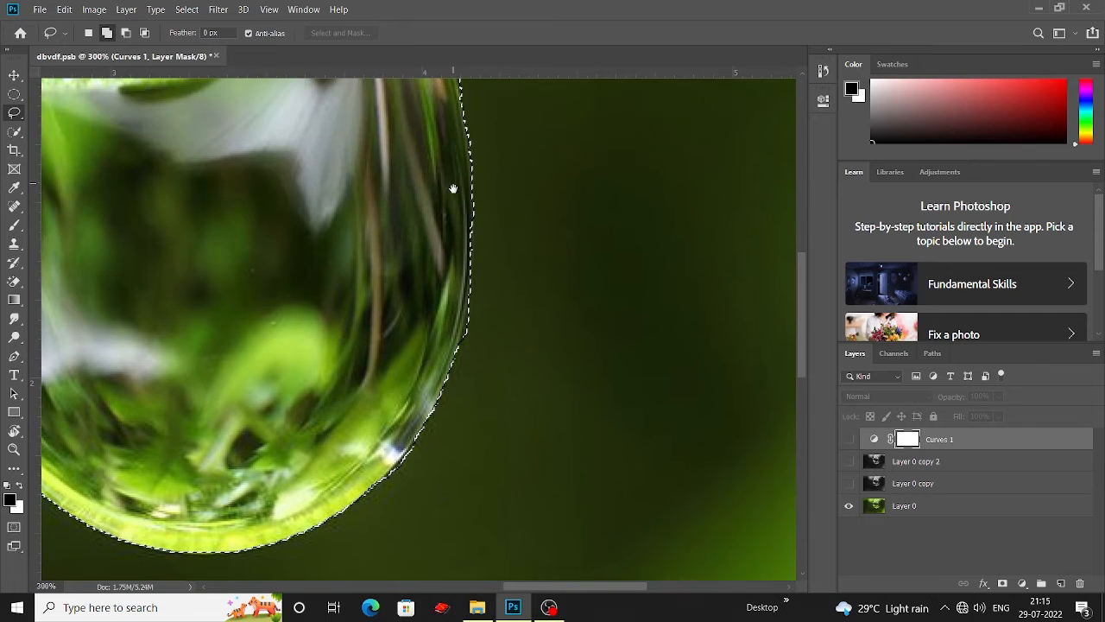
drag(454, 187, 493, 278)
drag(504, 155, 548, 243)
drag(445, 259, 246, 273)
drag(523, 186, 417, 239)
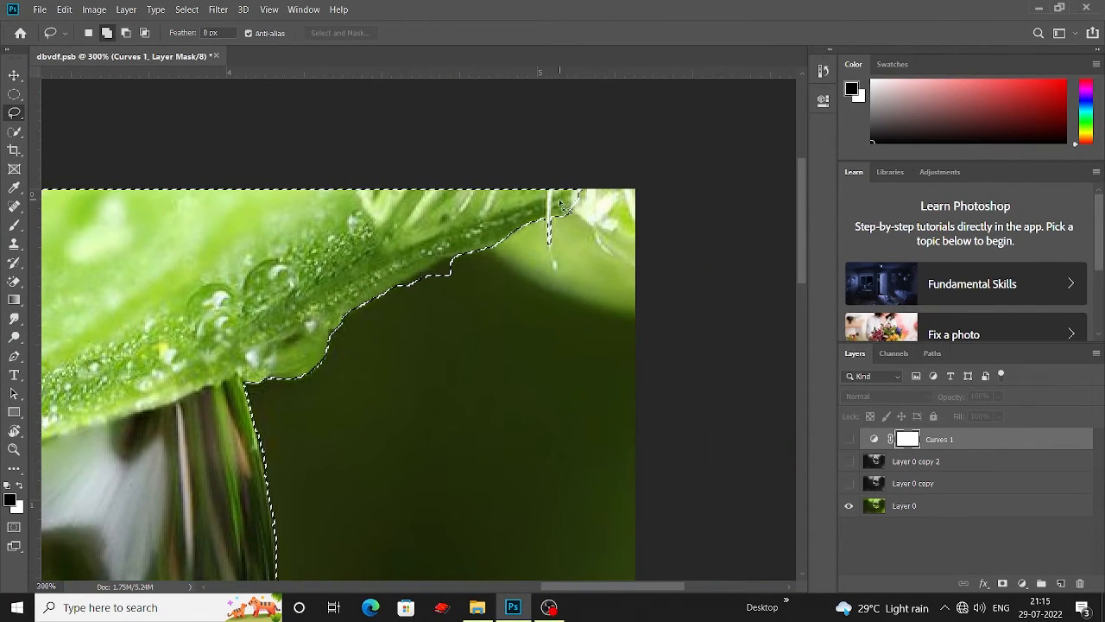
mouse_move(585, 226)
mouse_down()
mouse_move(639, 271)
mouse_move(639, 187)
mouse_move(570, 188)
mouse_move(557, 205)
mouse_move(777, 233)
mouse_up()
drag(540, 276, 635, 297)
Step: Trim the selection again along the drop's lower left edge
scroll(634, 297, down, 5)
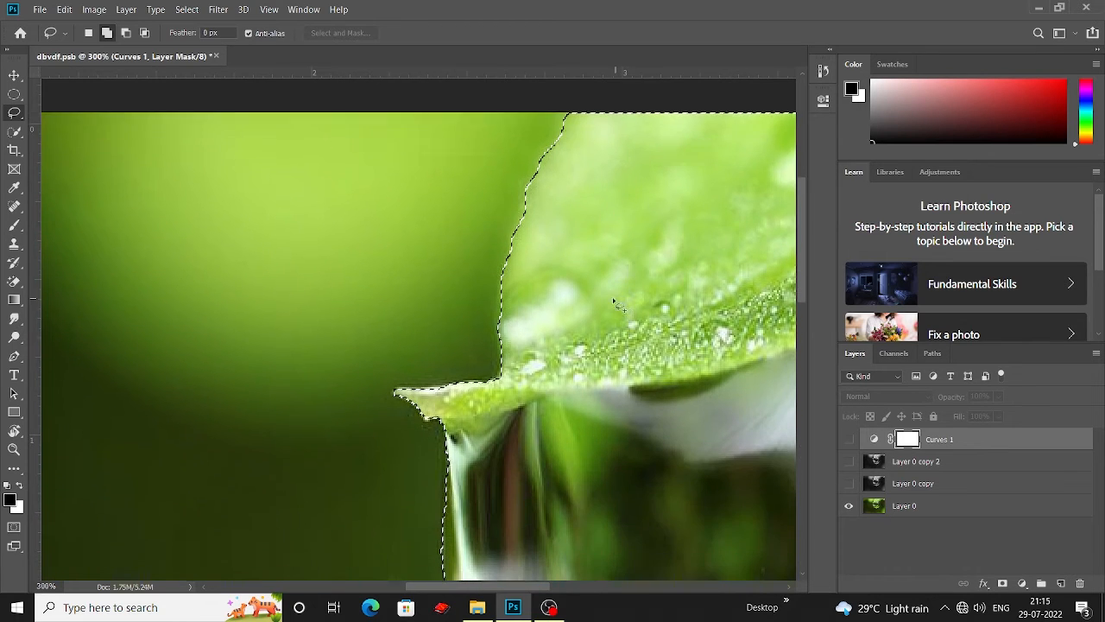
scroll(600, 292, down, 5)
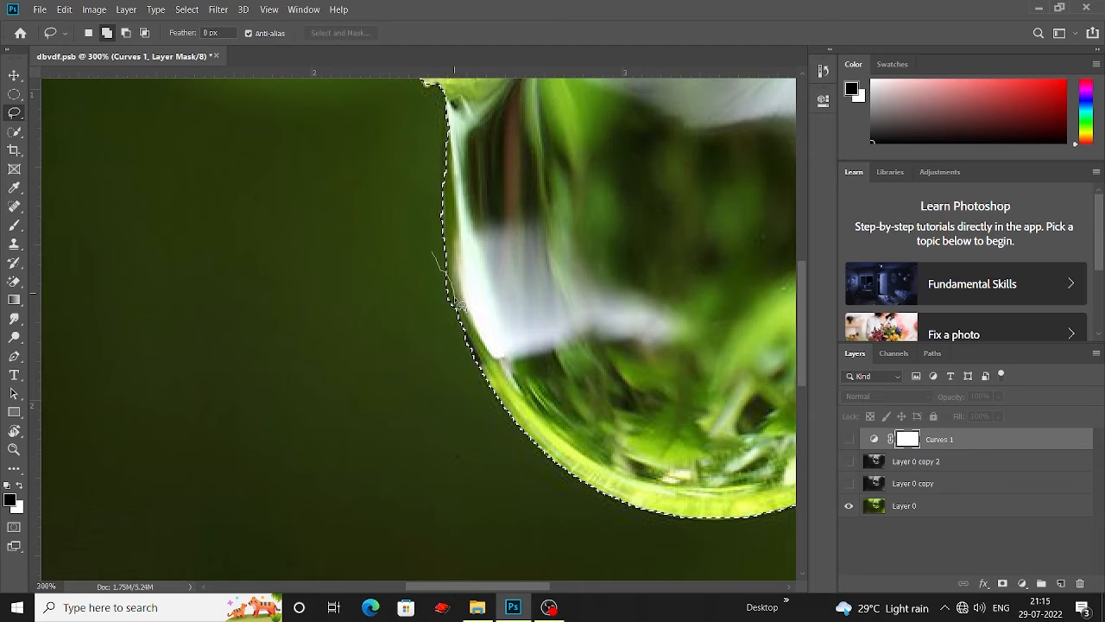
drag(466, 296, 447, 280)
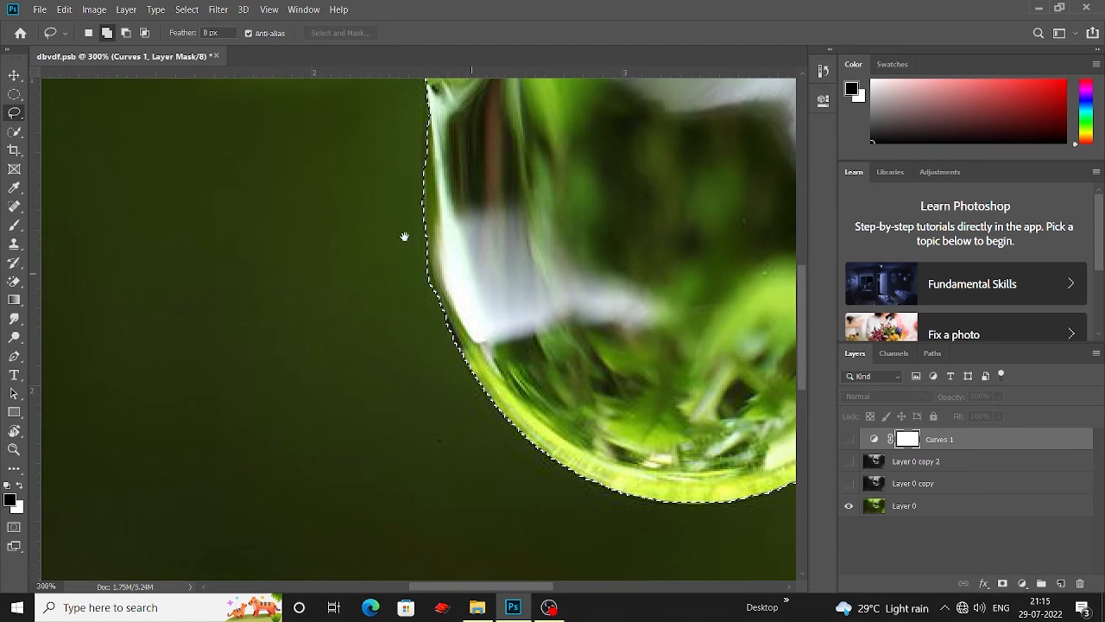
scroll(362, 186, down, 1)
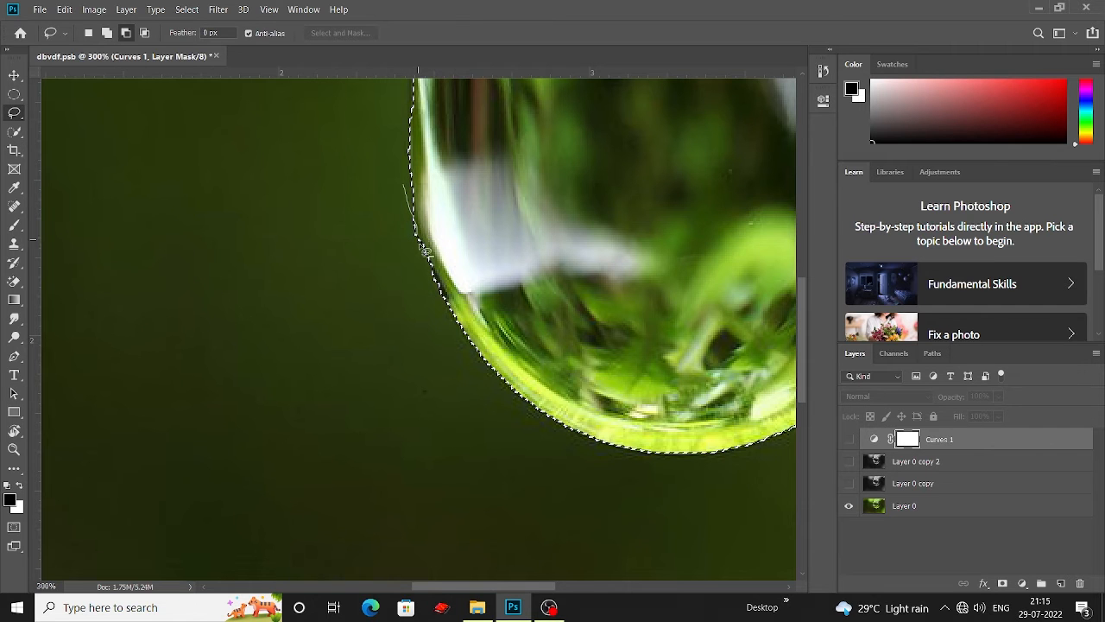
drag(388, 251, 353, 276)
Step: Show the Layer 0 copy 2 layer and make it the active layer
key(ctrl+minus)
key(ctrl+minus)
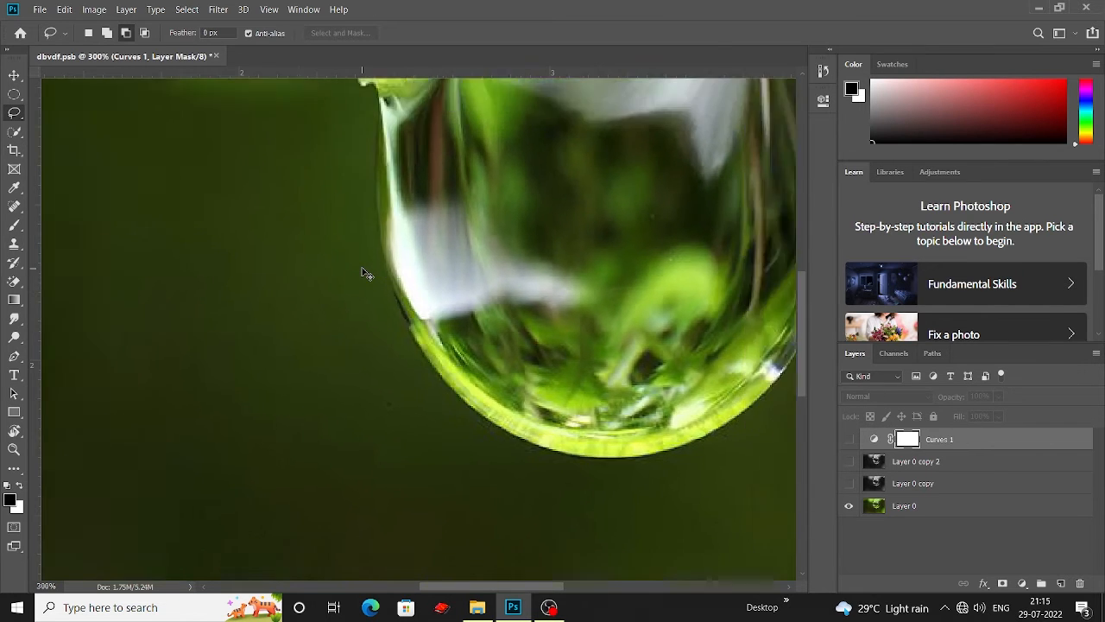
key(ctrl+minus)
key(ctrl+minus)
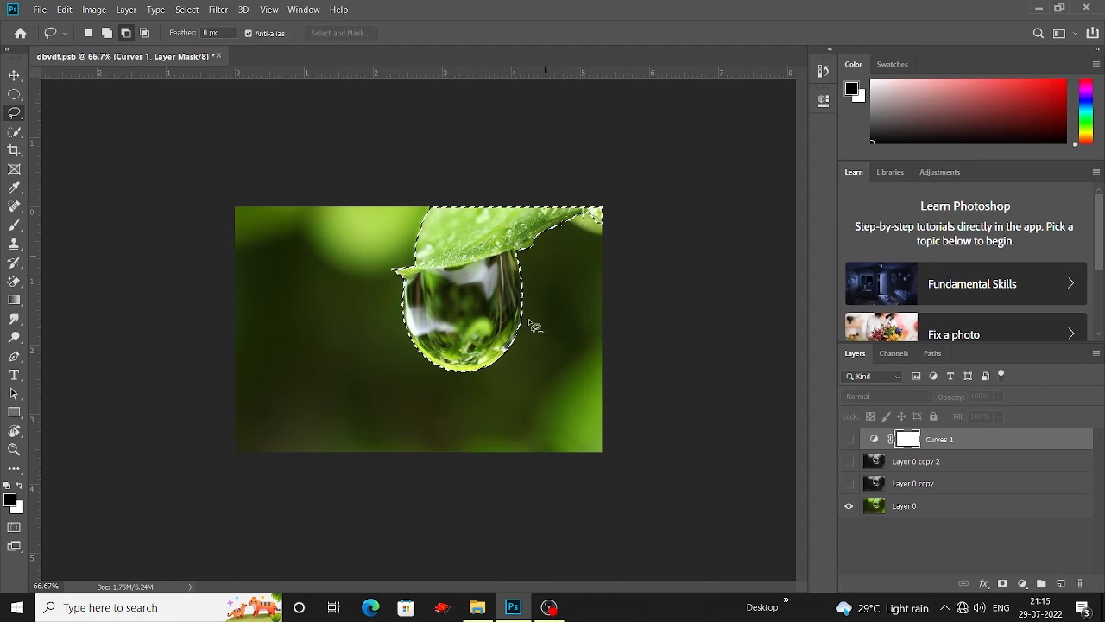
click(850, 461)
click(920, 466)
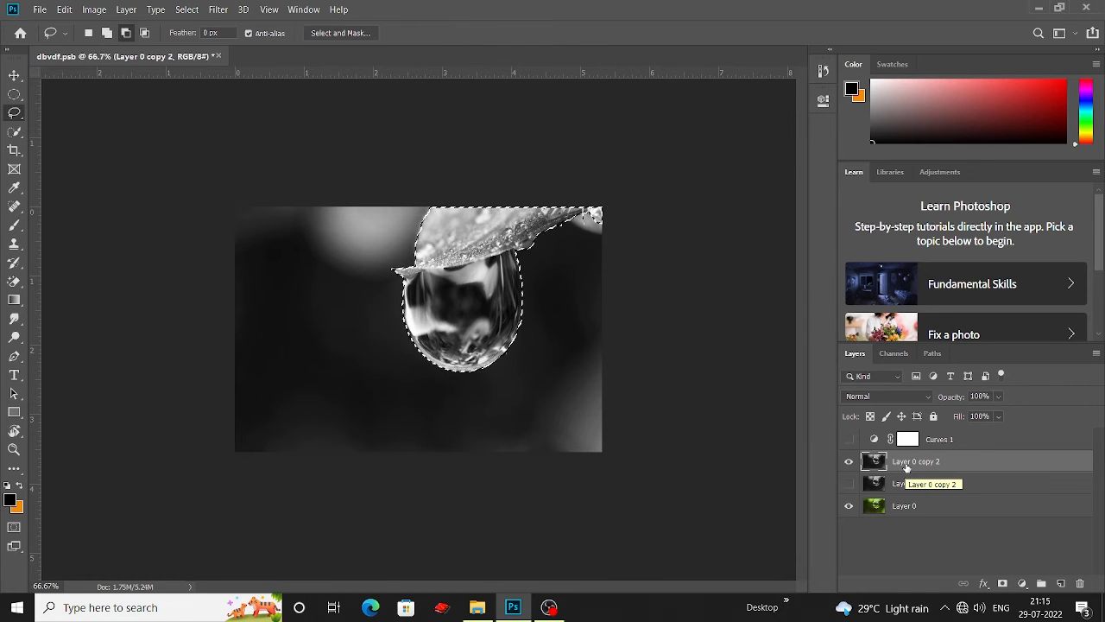
Step: Duplicate the selected drop and leaf onto a new layer and make the Curves 1 and Layer 0 copy layers visible
key(ctrl+j)
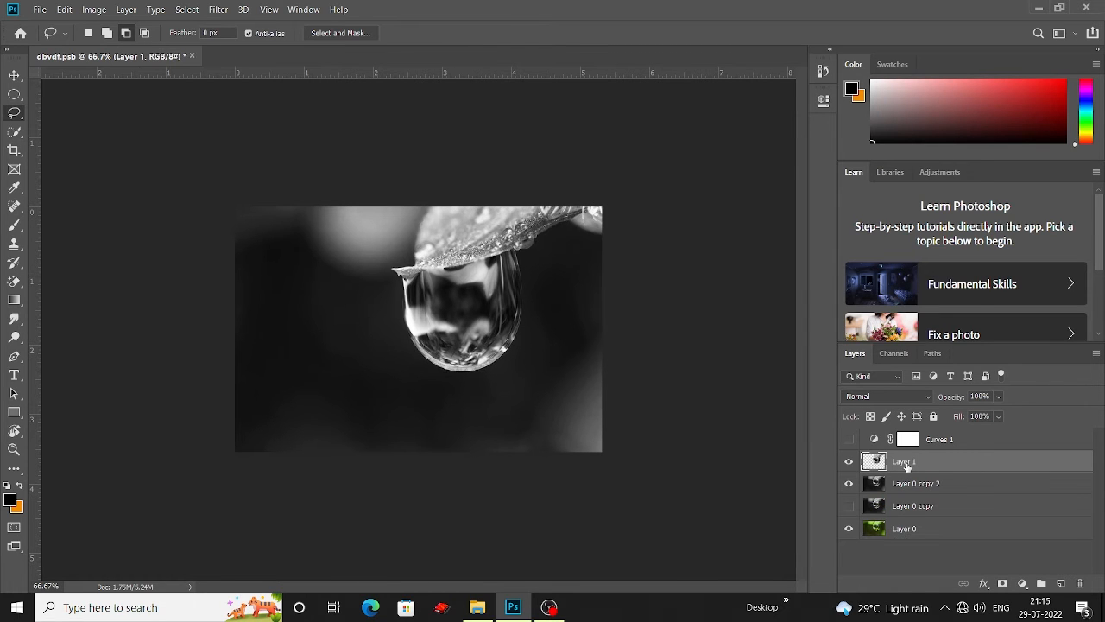
click(847, 440)
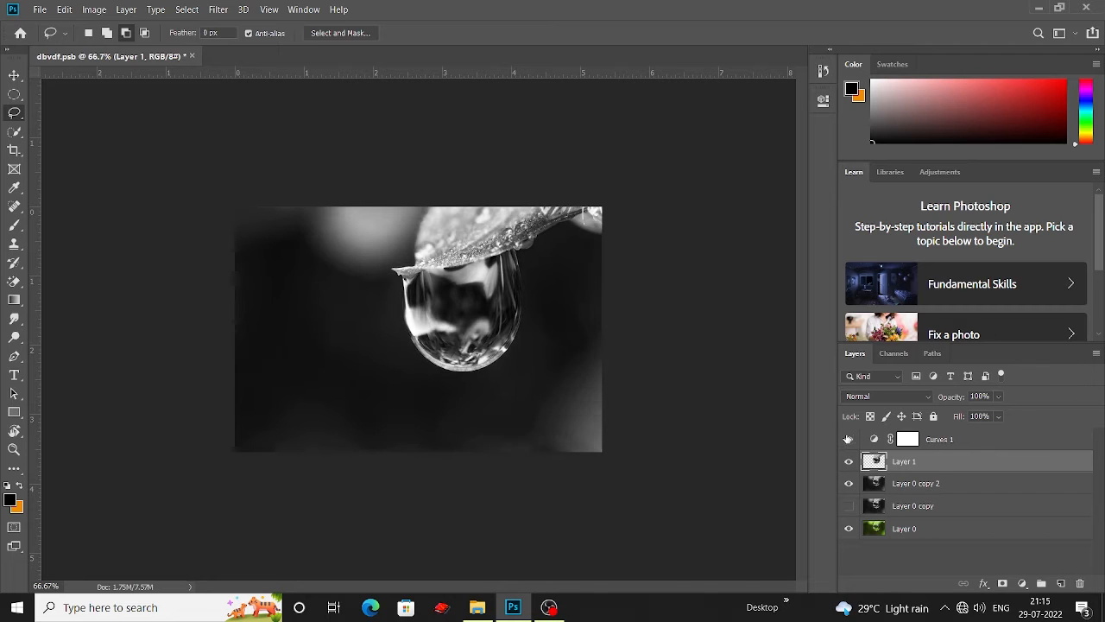
click(847, 439)
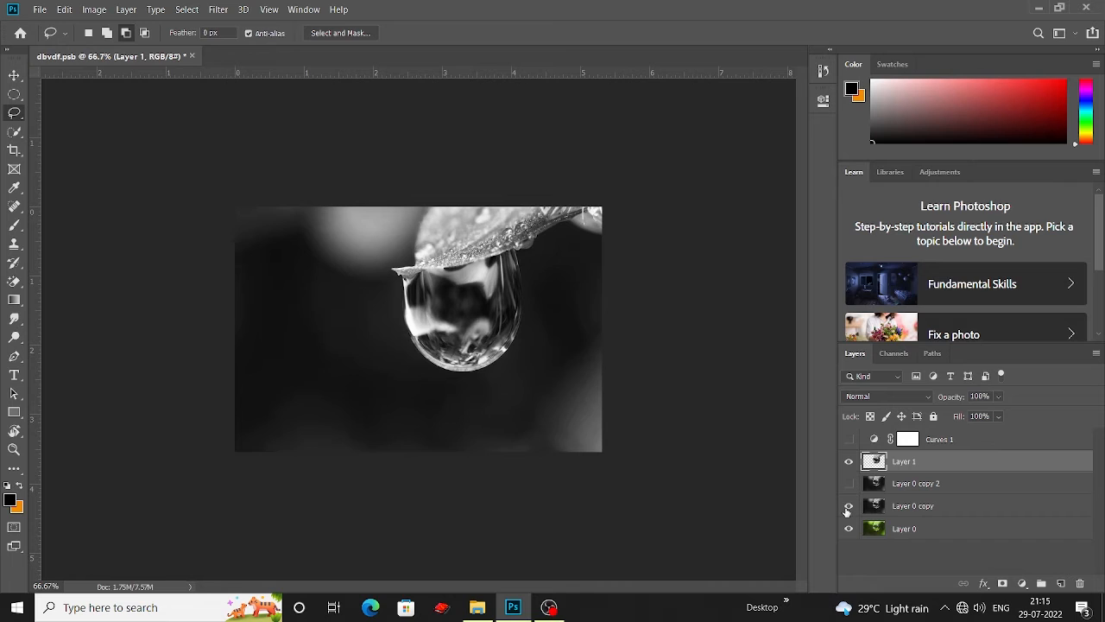
click(848, 507)
click(849, 506)
click(850, 439)
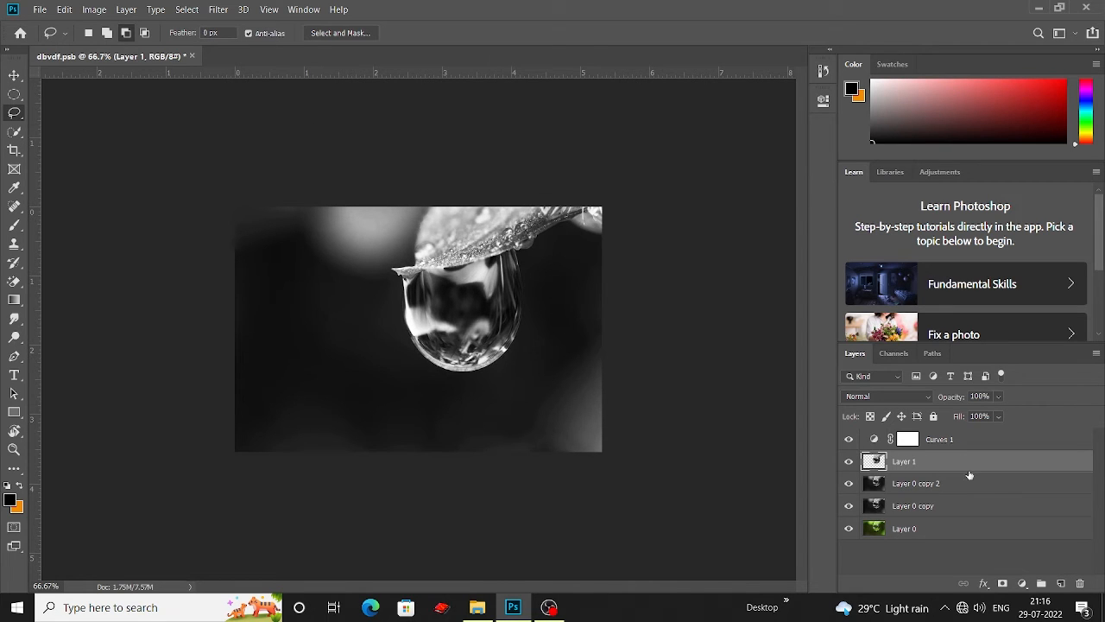
Step: Add a Gradient Map adjustment layer and hide the Layer 0 layers beneath Layer 1
click(1023, 583)
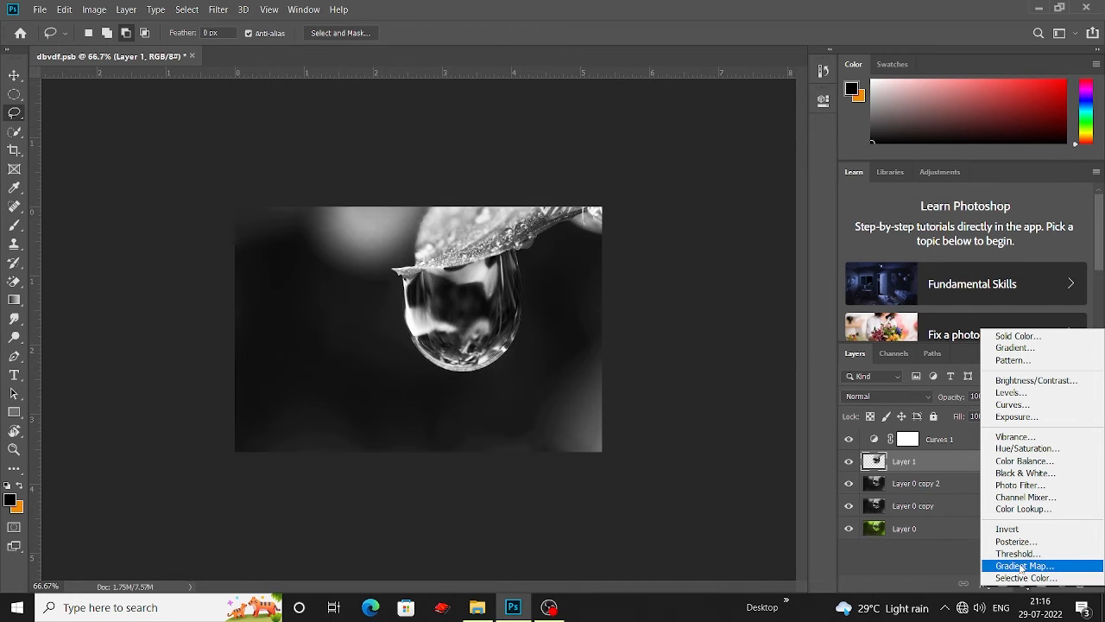
click(1024, 566)
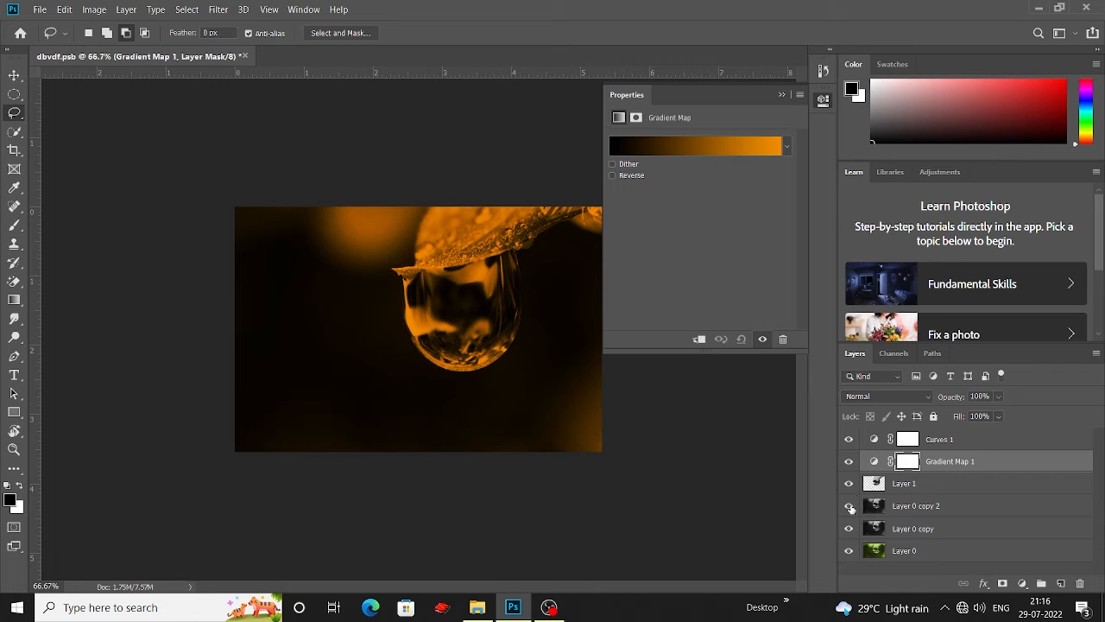
click(850, 529)
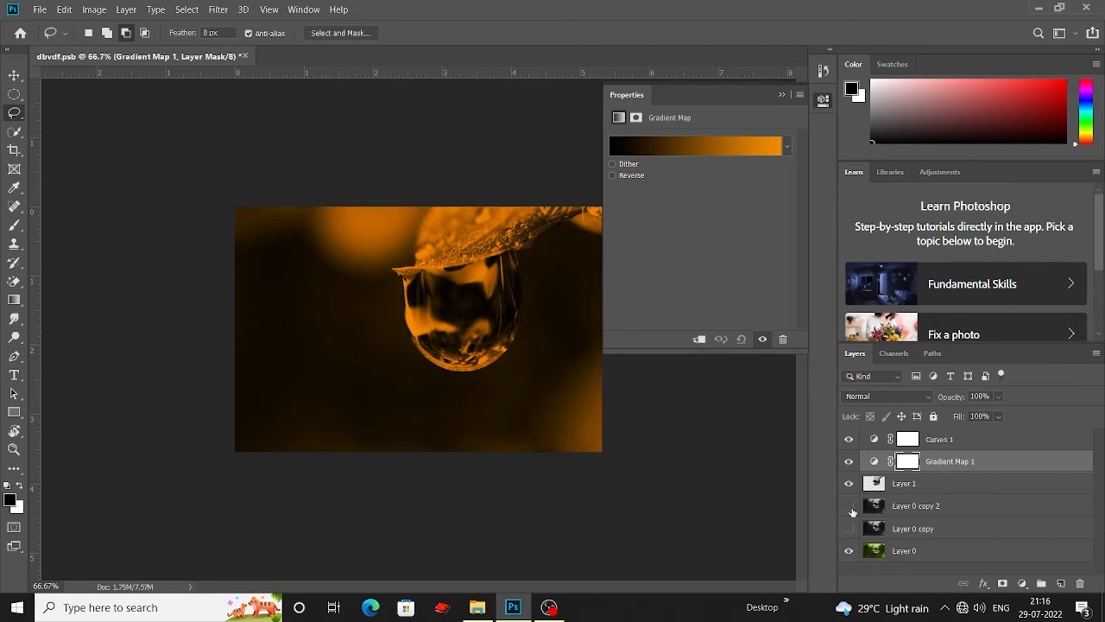
click(849, 550)
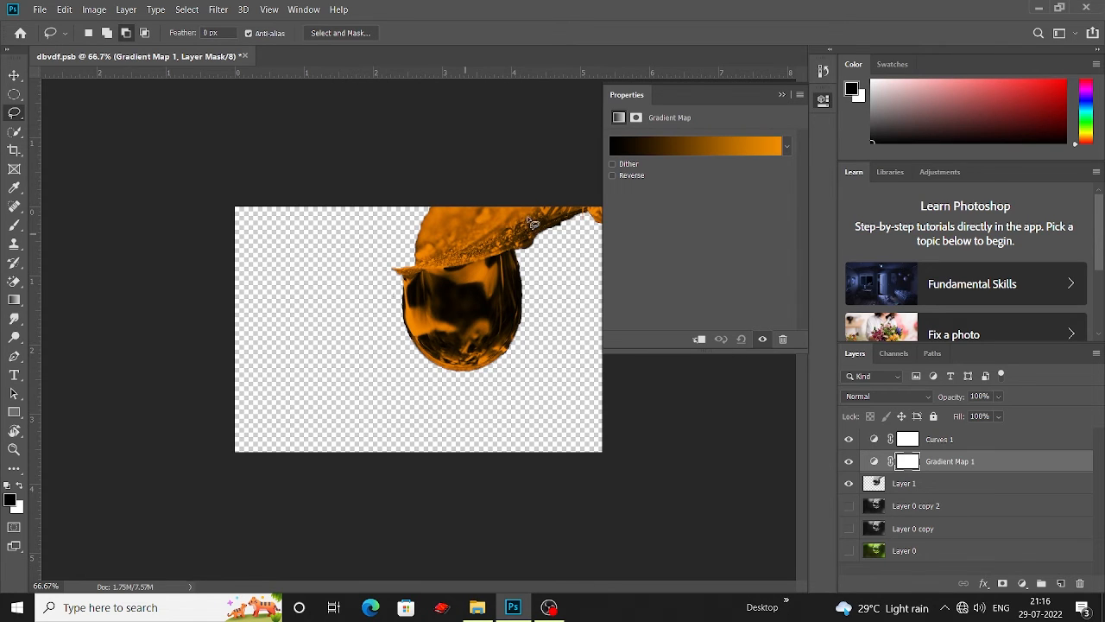
Step: Open the gradient map's editor and set the left black stop's colour to 1c1c1c
click(649, 148)
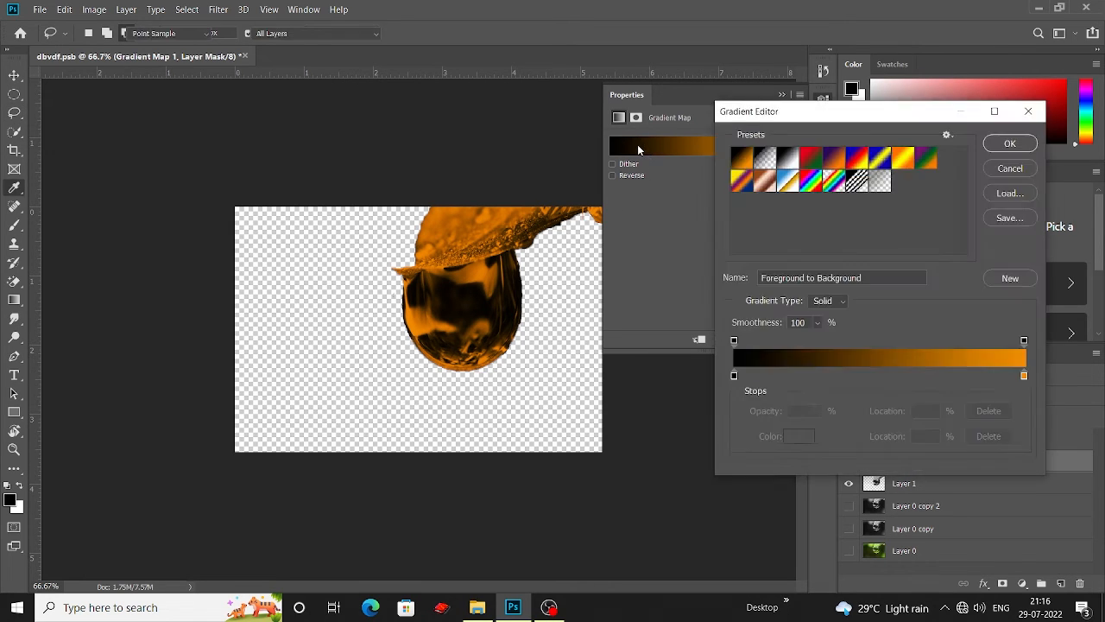
click(734, 376)
click(800, 437)
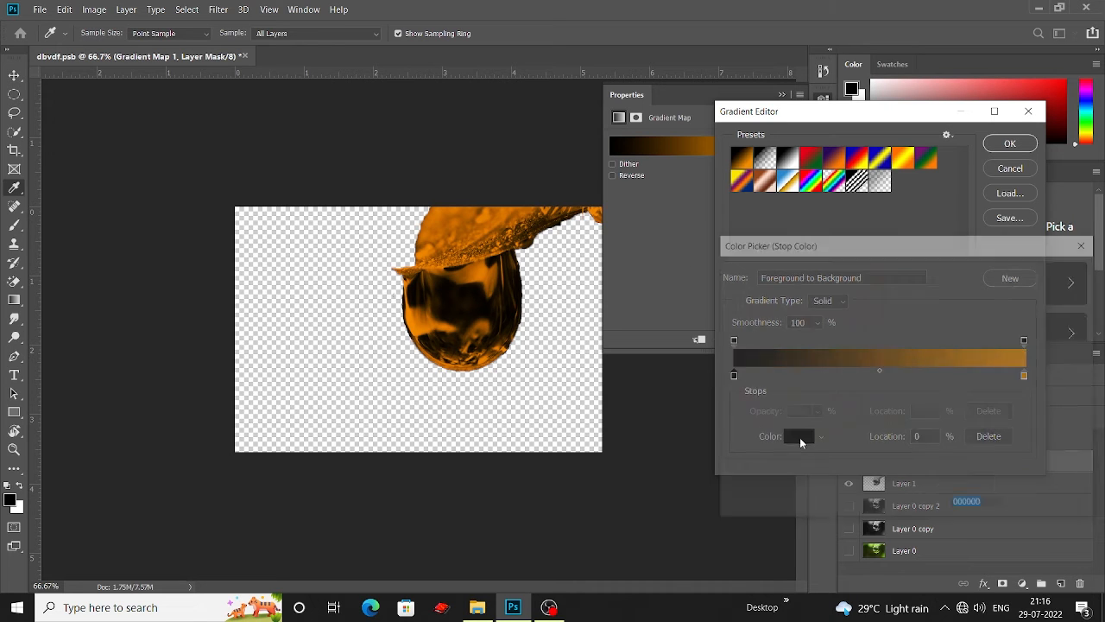
mouse_move(730, 441)
mouse_down()
mouse_move(731, 429)
mouse_move(726, 439)
mouse_up()
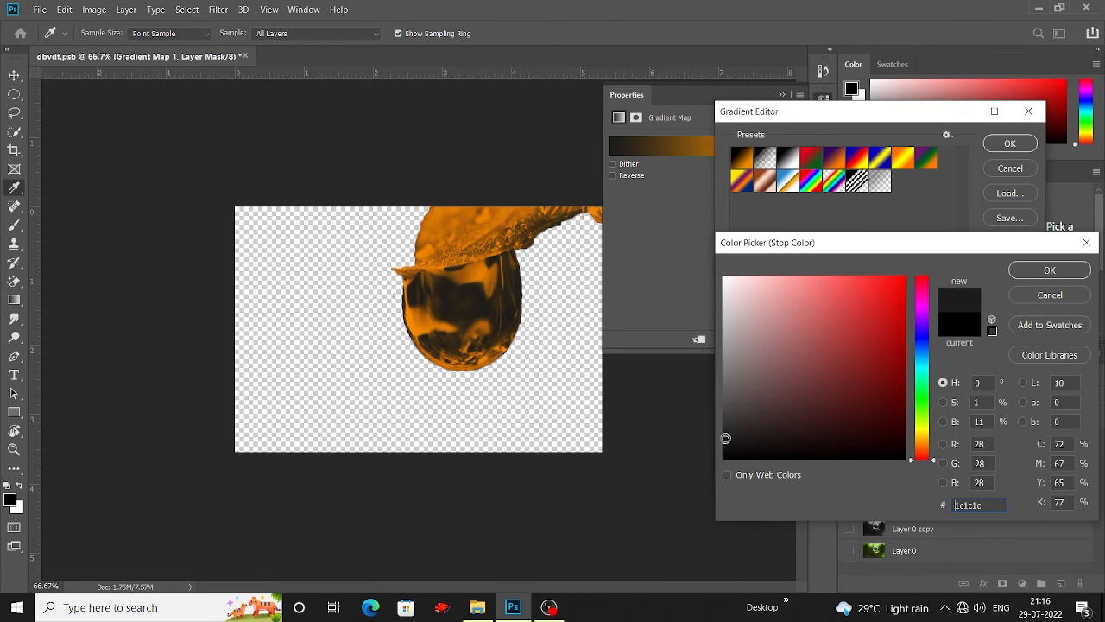
click(1046, 273)
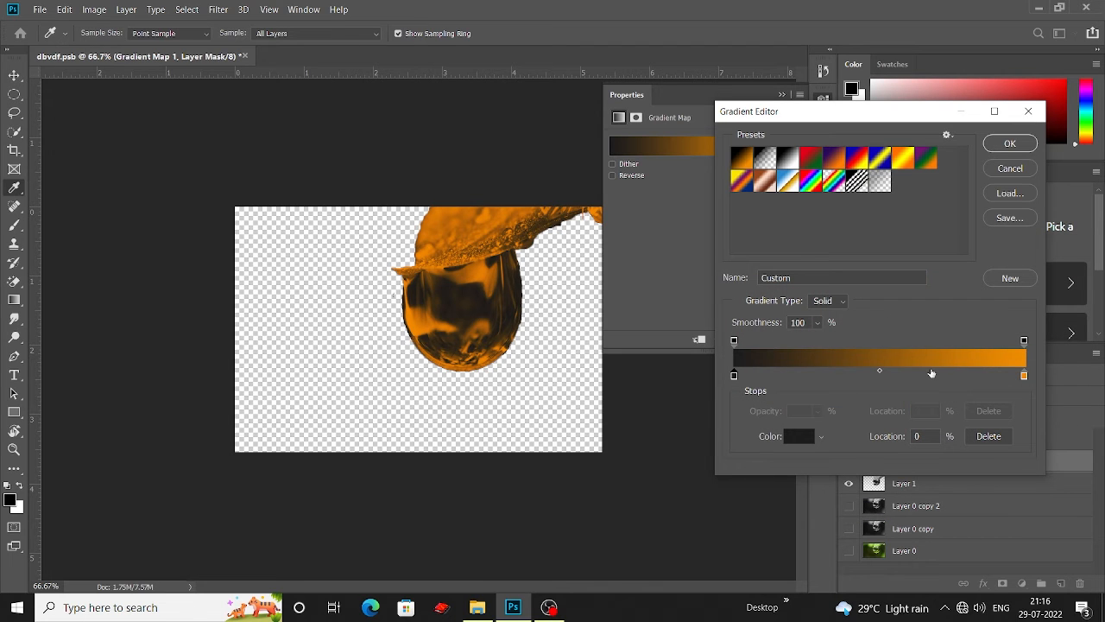
Step: Add a gradient stop at 35% and set its colour to 4d2f0e
drag(932, 373, 835, 378)
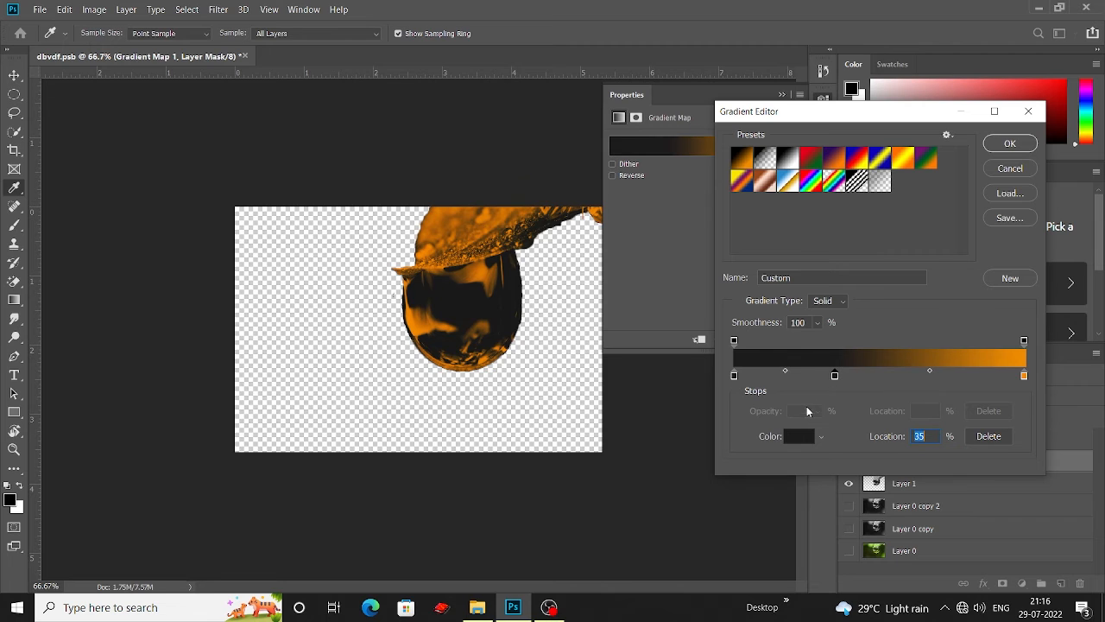
click(800, 434)
click(920, 445)
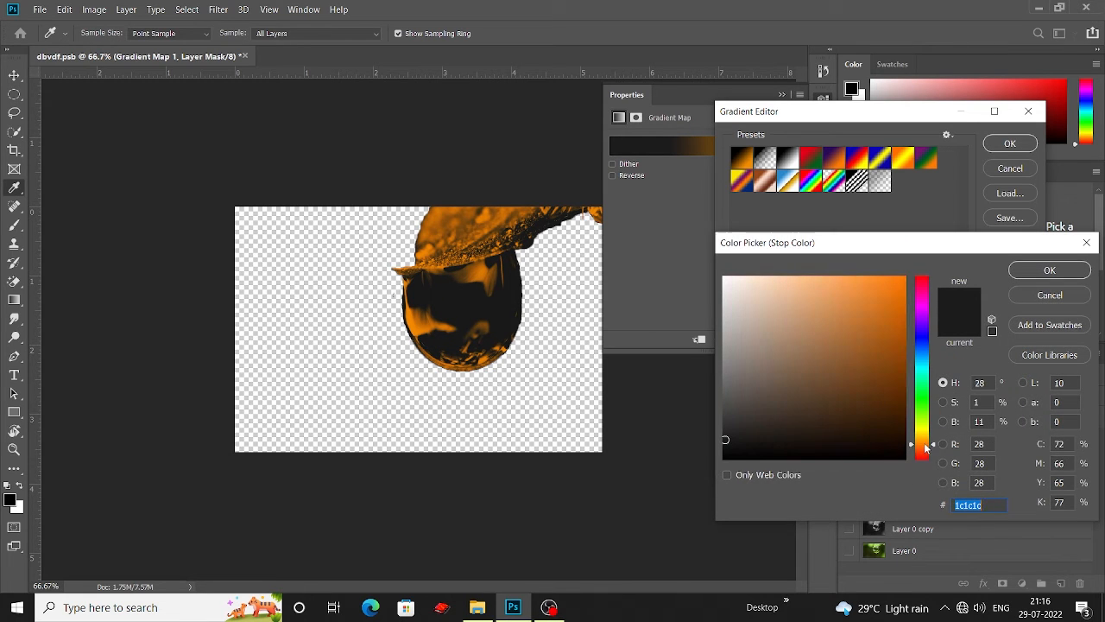
click(809, 416)
mouse_move(811, 416)
mouse_down()
mouse_move(851, 390)
mouse_move(864, 412)
mouse_move(872, 404)
mouse_up()
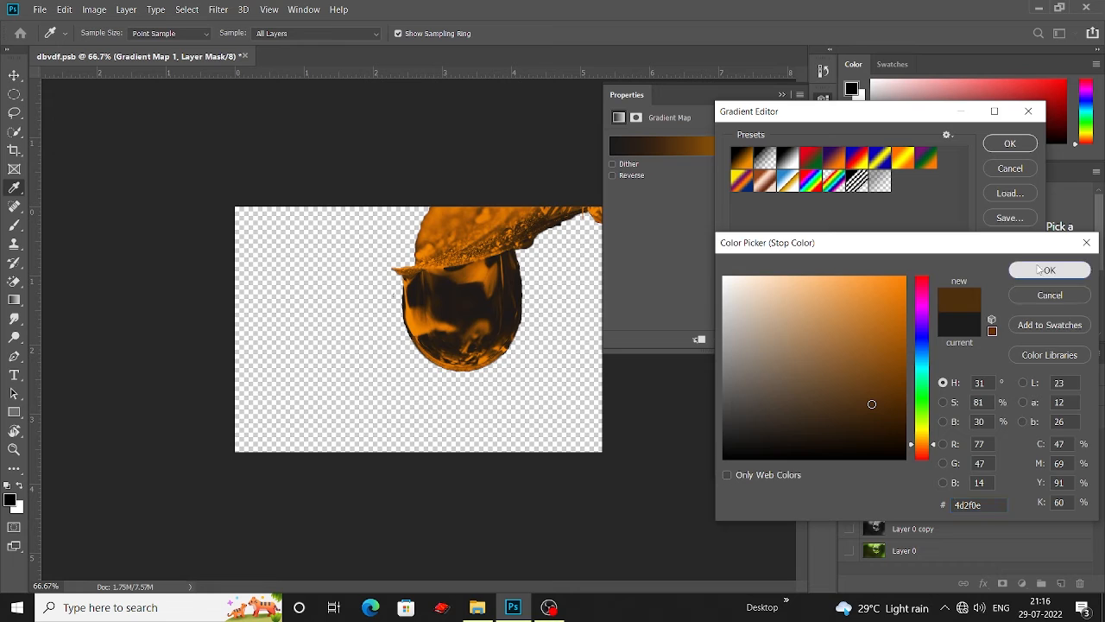
click(1049, 270)
Step: Add a gradient stop at 72% and set its colour to orange cc7e02
click(944, 376)
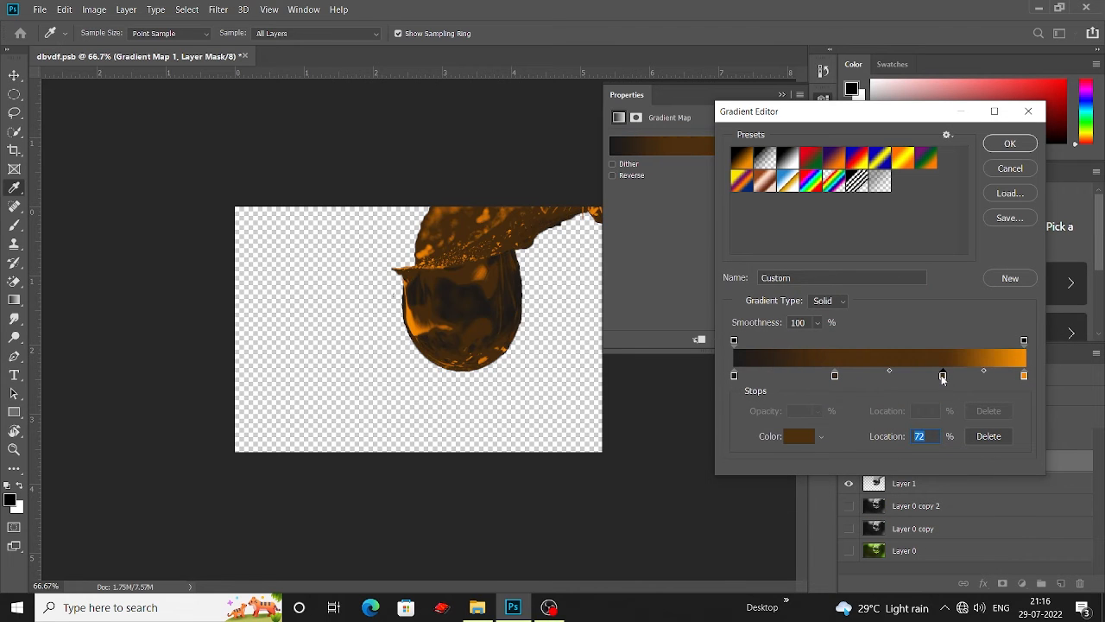
click(799, 437)
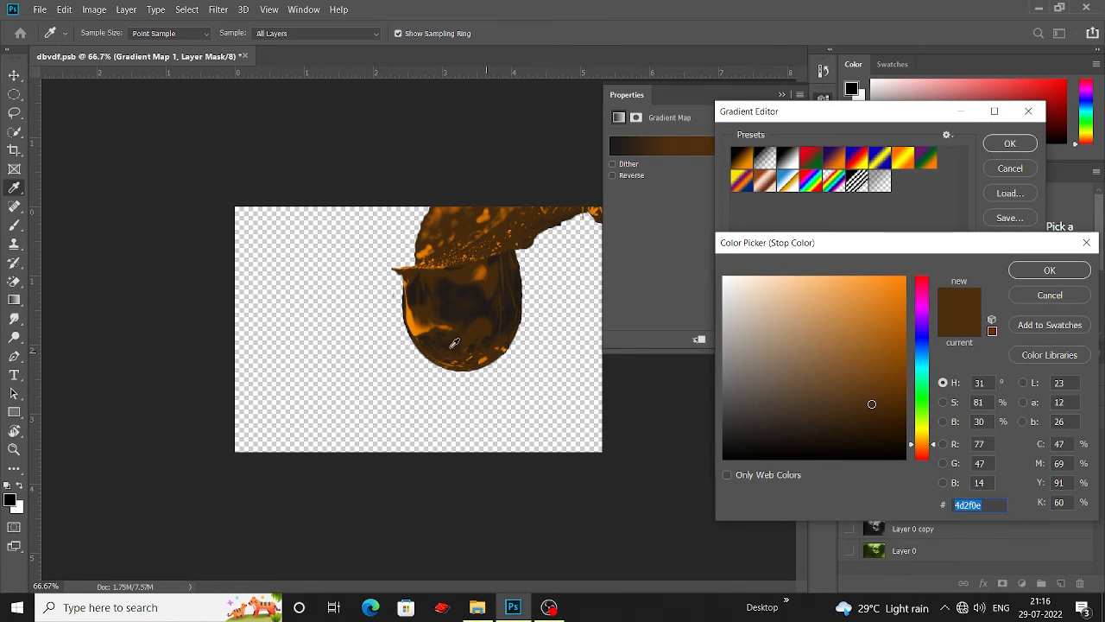
text(ffffff)
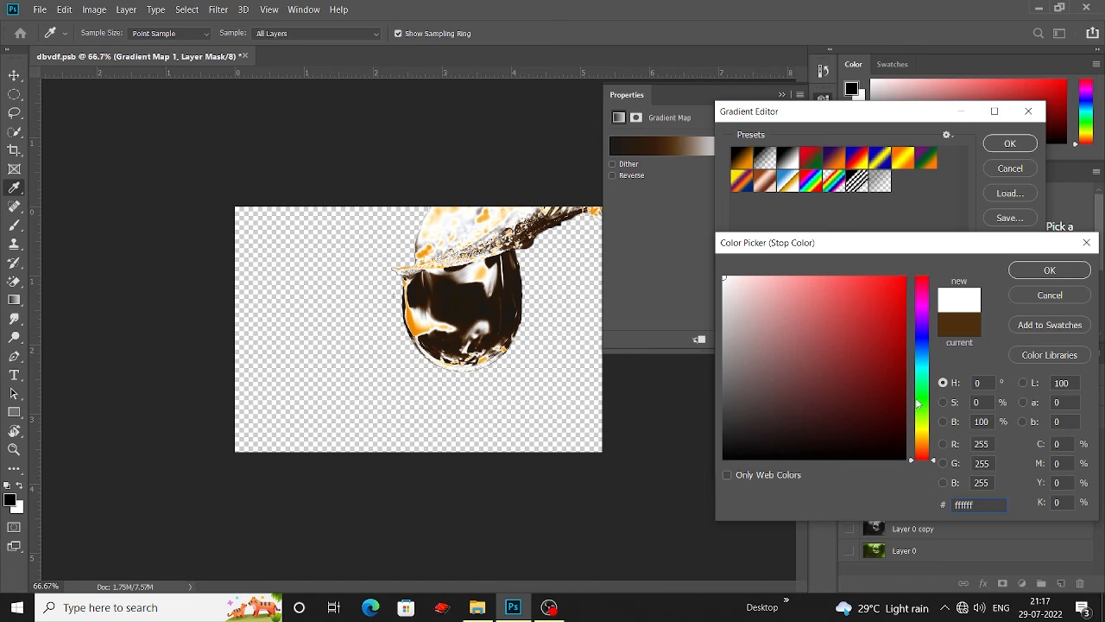
drag(928, 448, 927, 436)
click(875, 369)
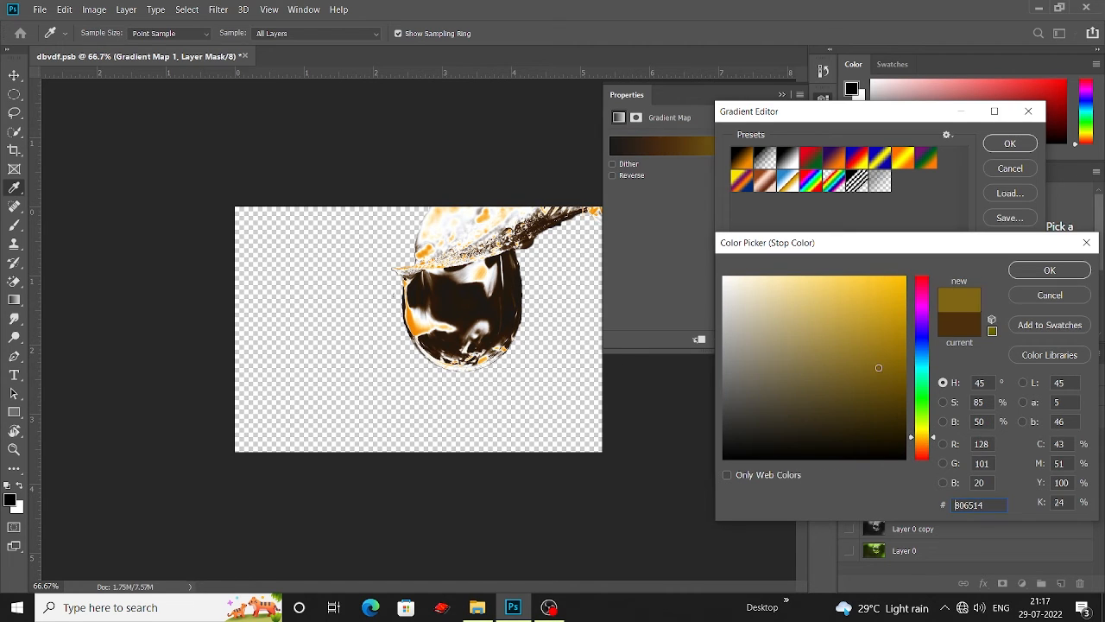
mouse_move(874, 369)
mouse_down()
mouse_move(897, 349)
mouse_move(882, 341)
mouse_move(904, 312)
mouse_move(862, 298)
mouse_up()
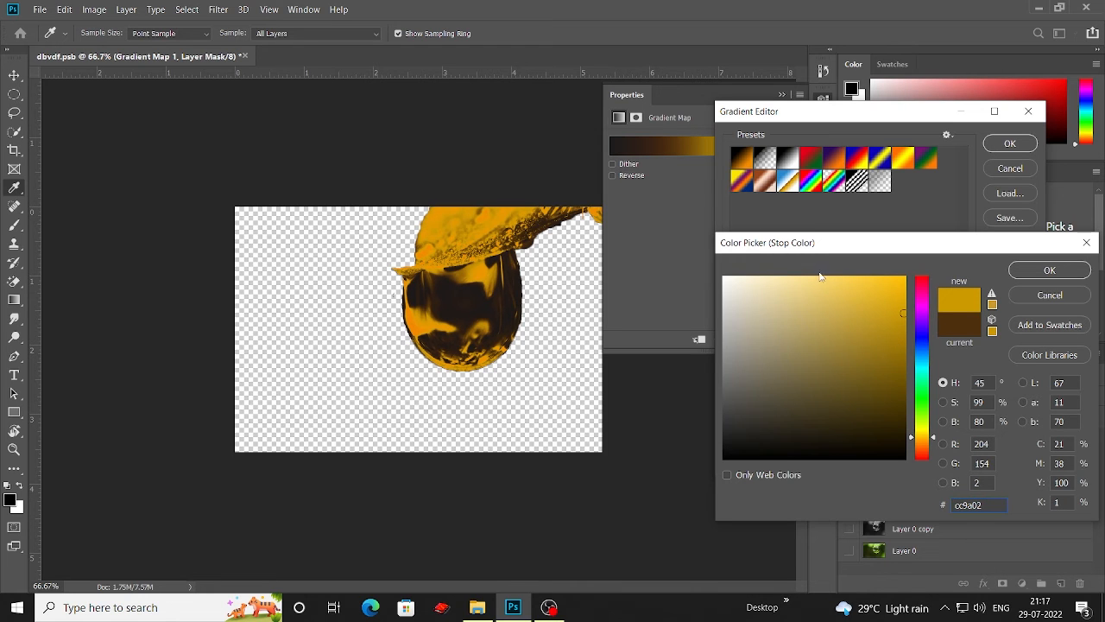
drag(813, 257, 770, 247)
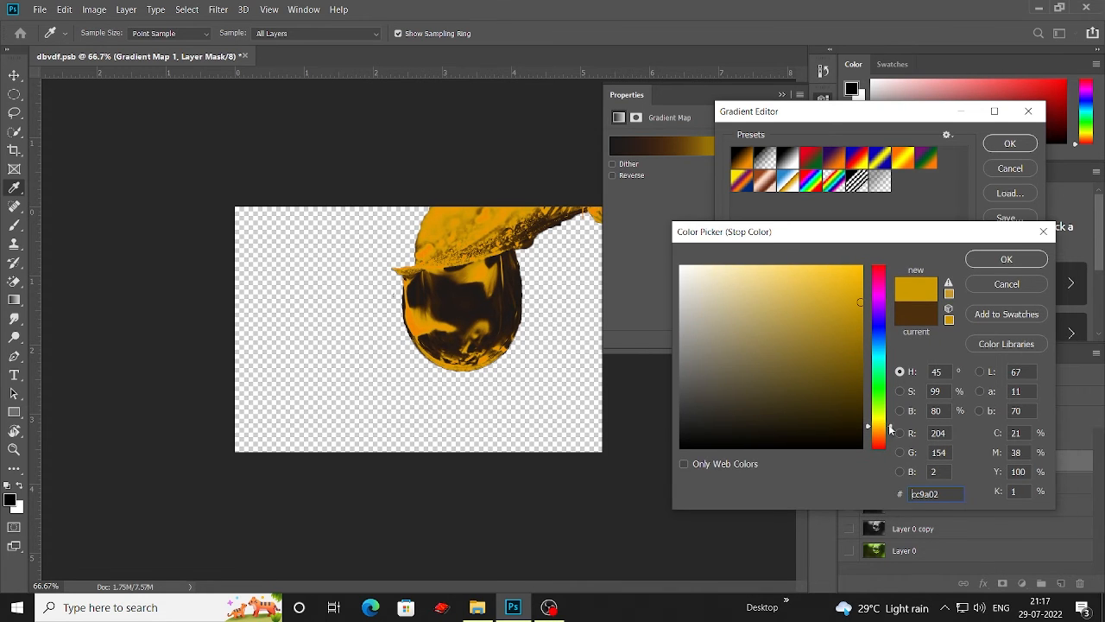
drag(890, 426, 890, 427)
drag(892, 429, 893, 434)
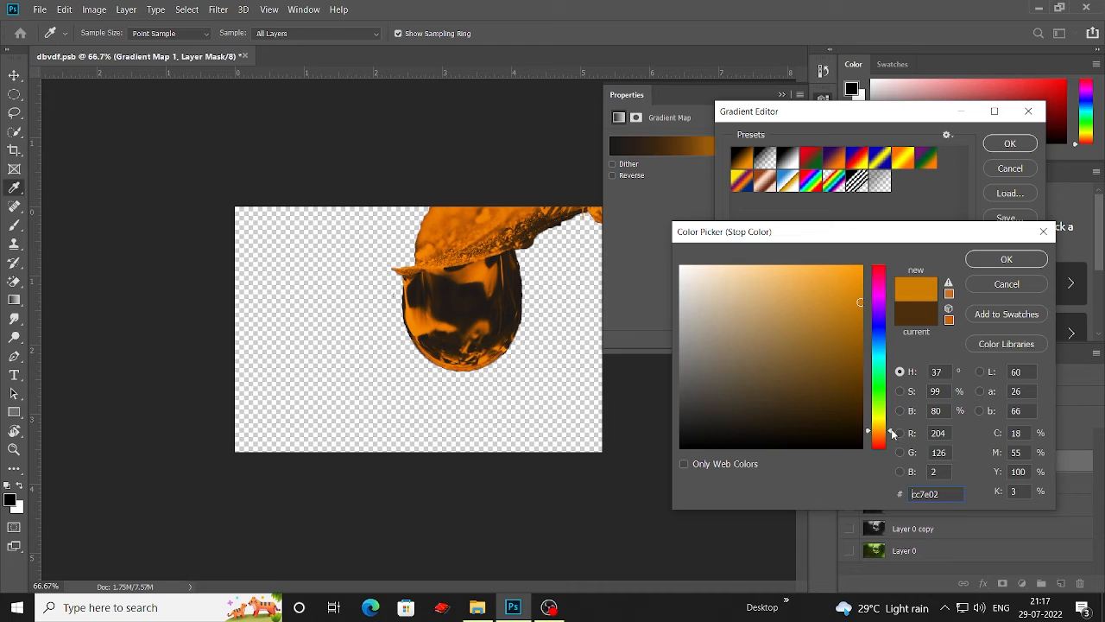
click(1004, 261)
Step: Set the right end stop's colour to yellow f0d100 and confirm the gradient
click(1025, 376)
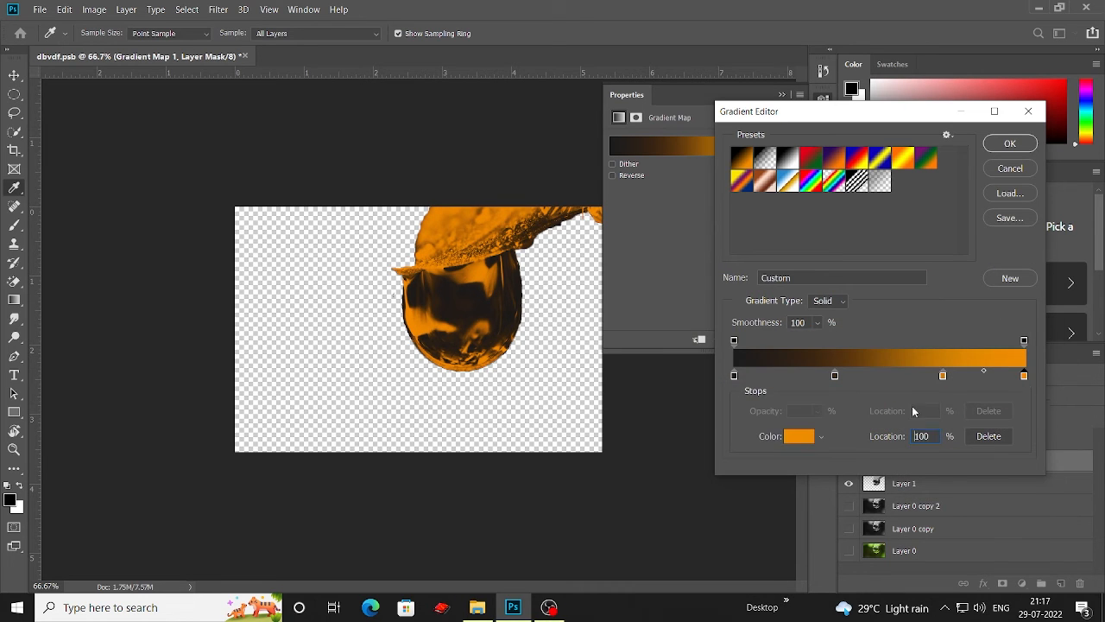
click(800, 436)
drag(893, 433, 889, 425)
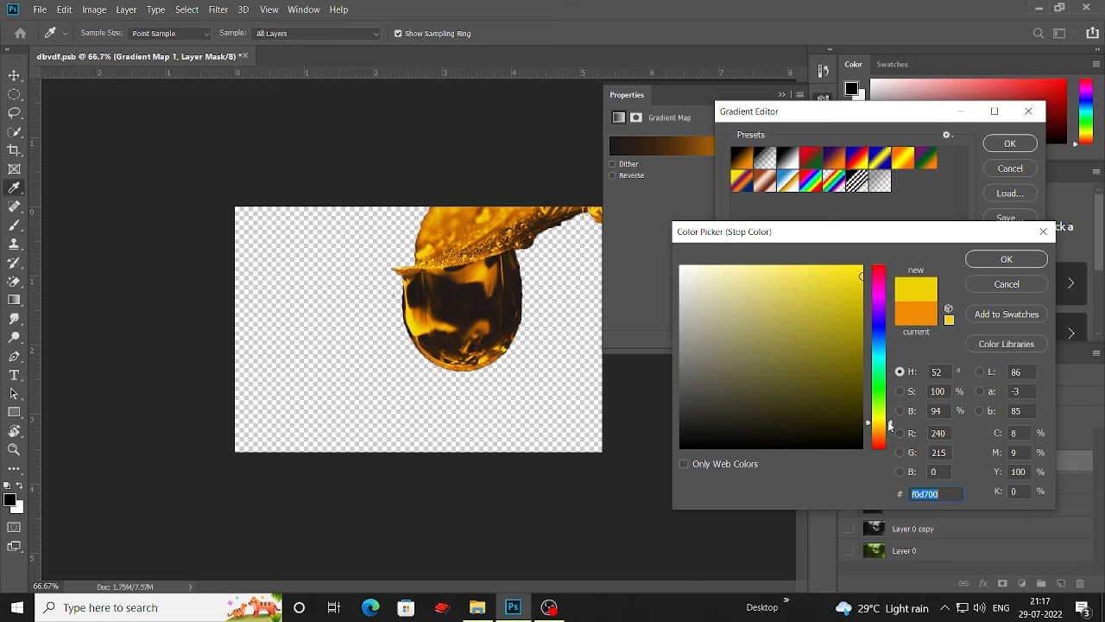
click(1001, 262)
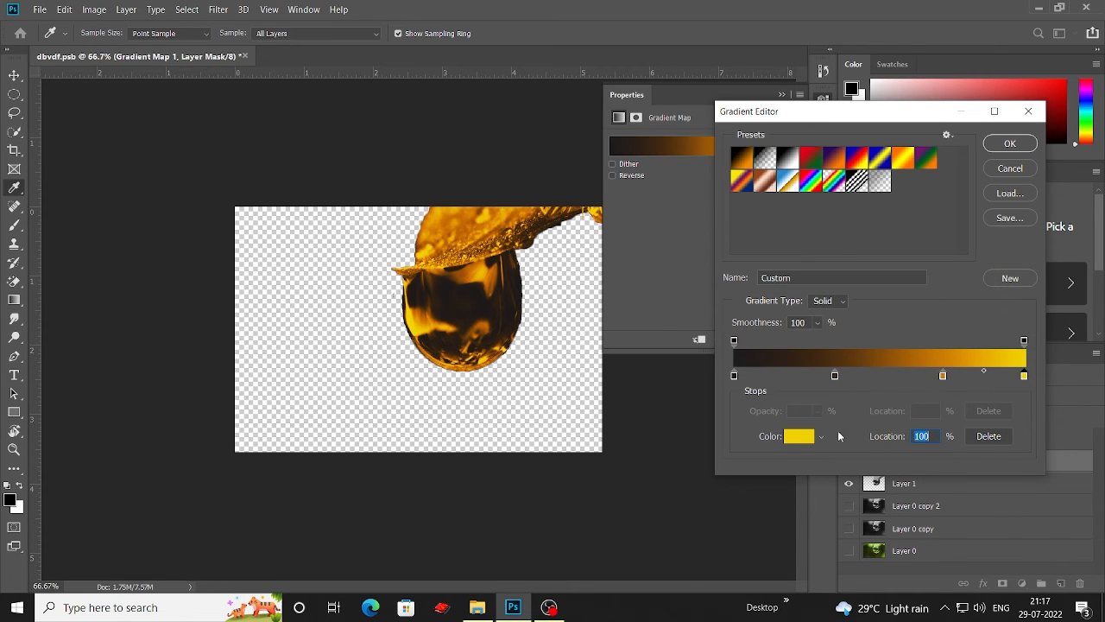
click(1007, 144)
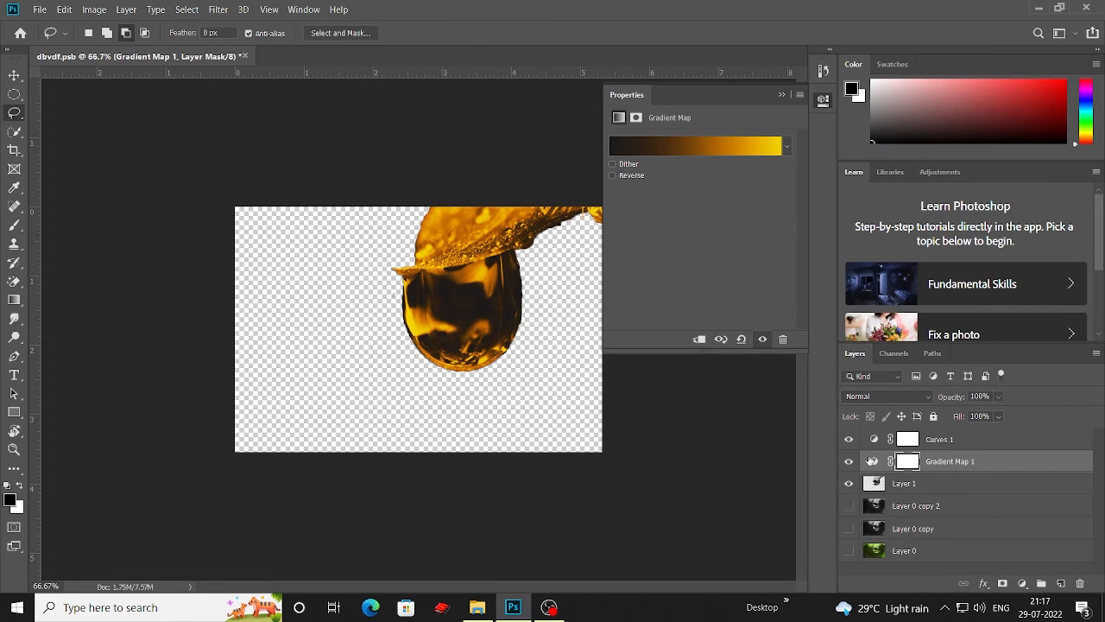
Step: Load Layer 1's outline as a selection, target the Gradient Map's mask, show Layer 0, and invert the selection
ctrl+click(877, 487)
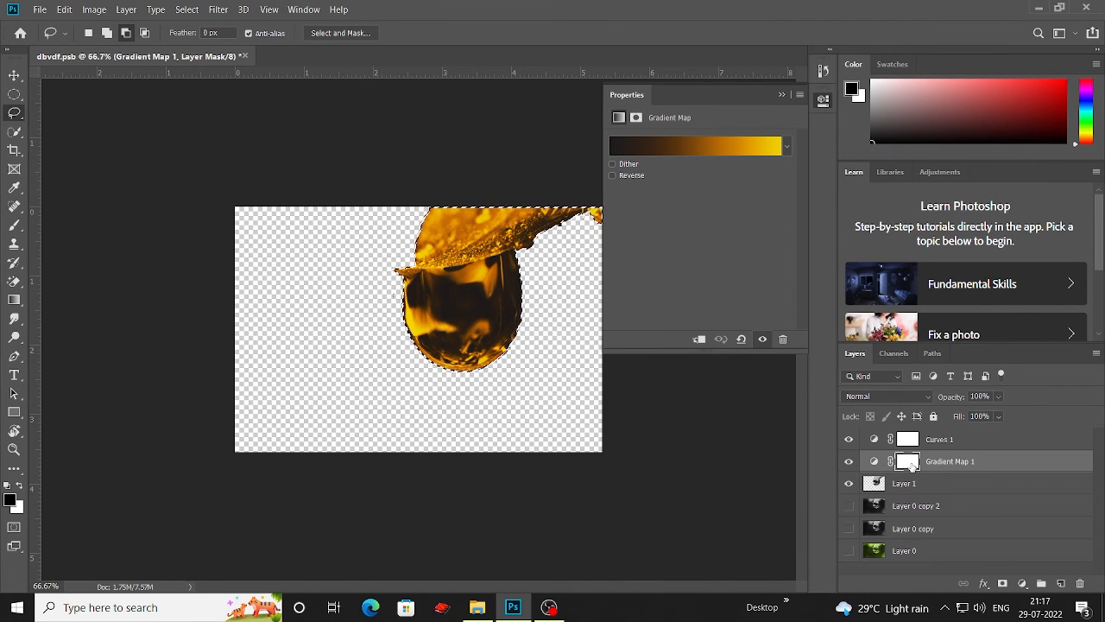
click(904, 463)
click(849, 550)
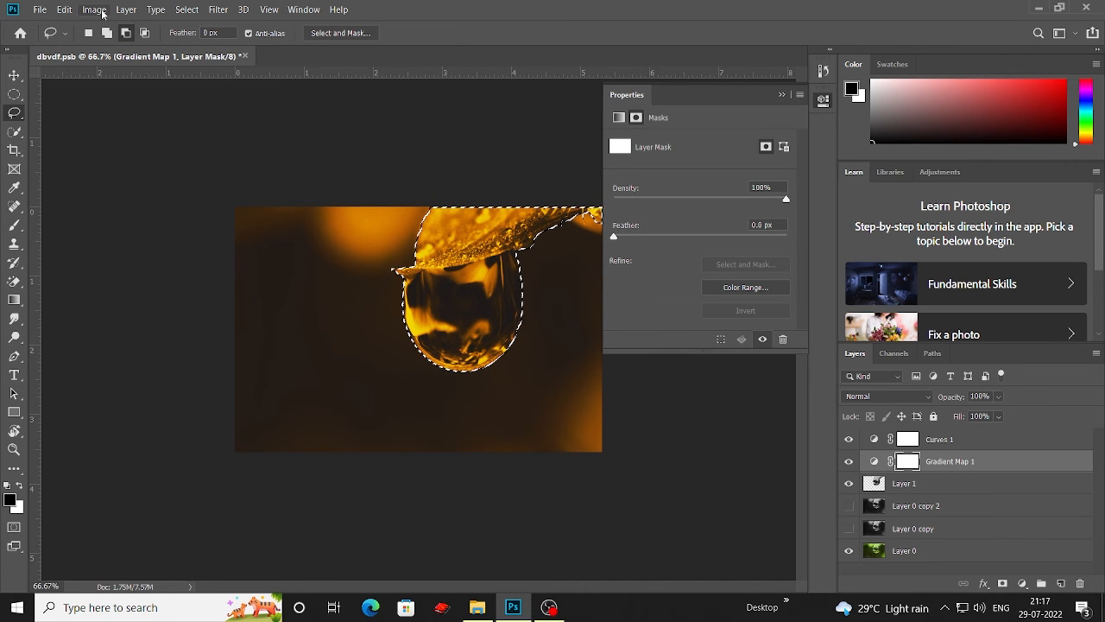
click(190, 11)
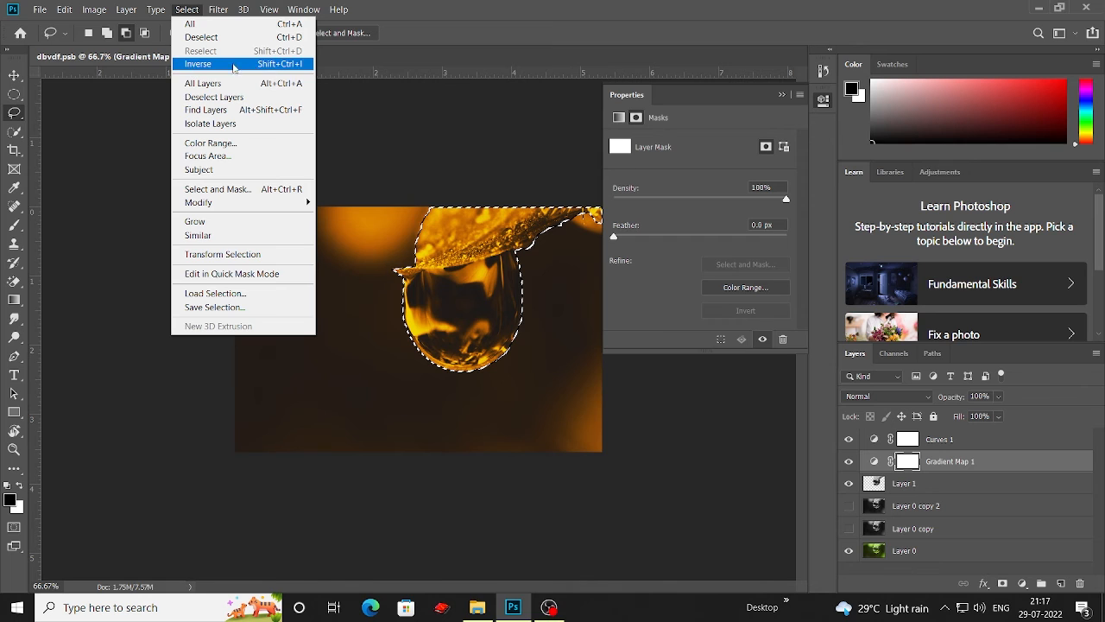
click(294, 64)
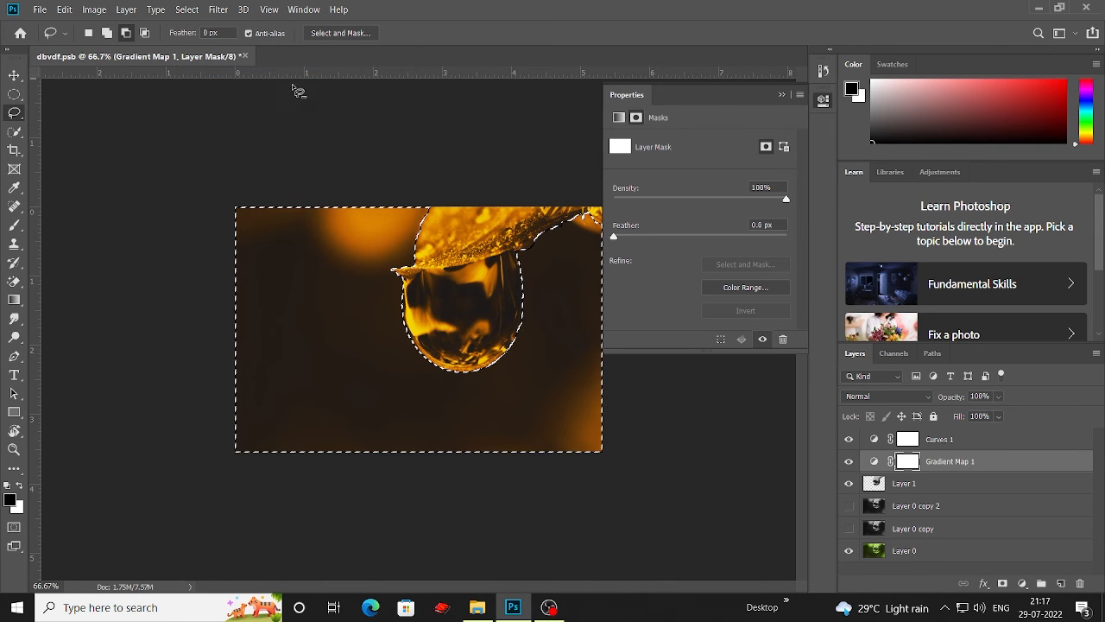
Step: Feather the selection, fill the Gradient Map mask with black outside the drop, deselect, and show Layer 0 copy 2
click(217, 10)
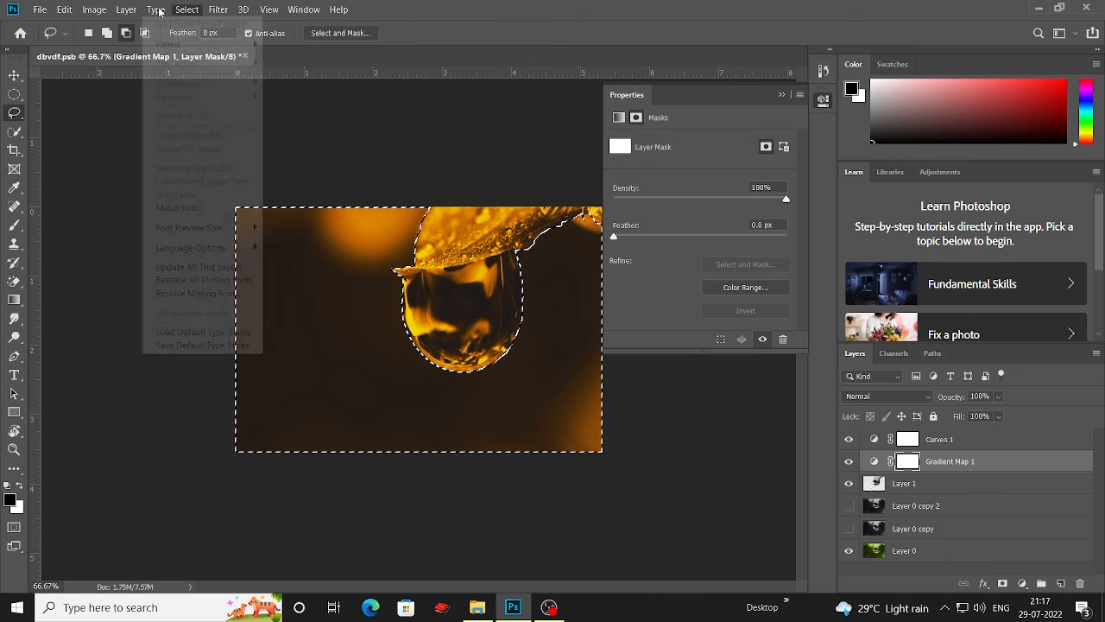
mouse_move(187, 12)
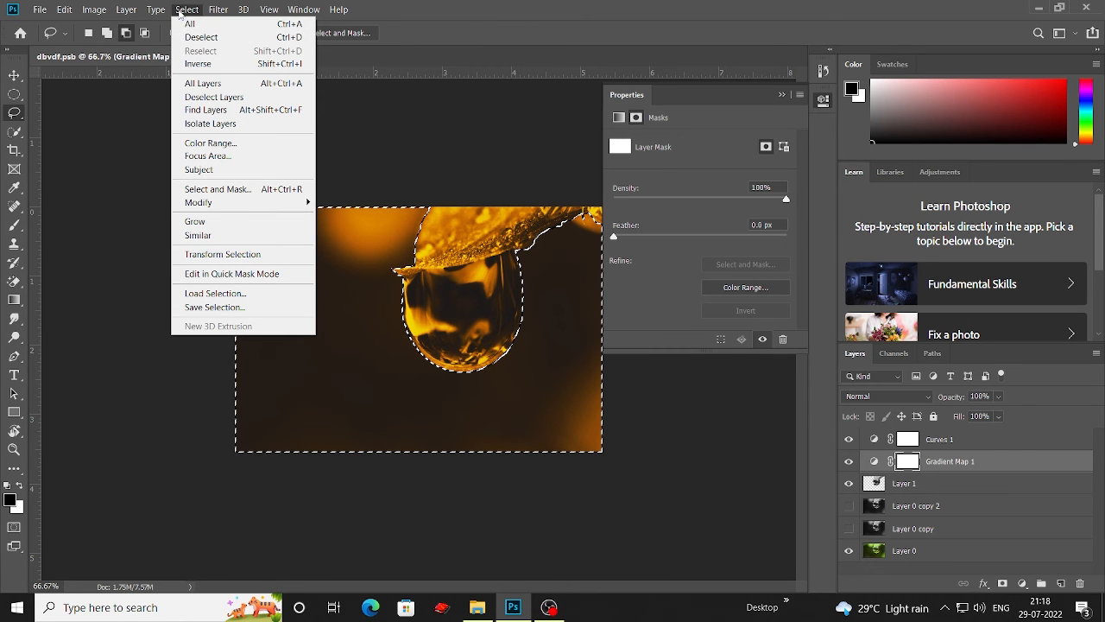
mouse_move(295, 208)
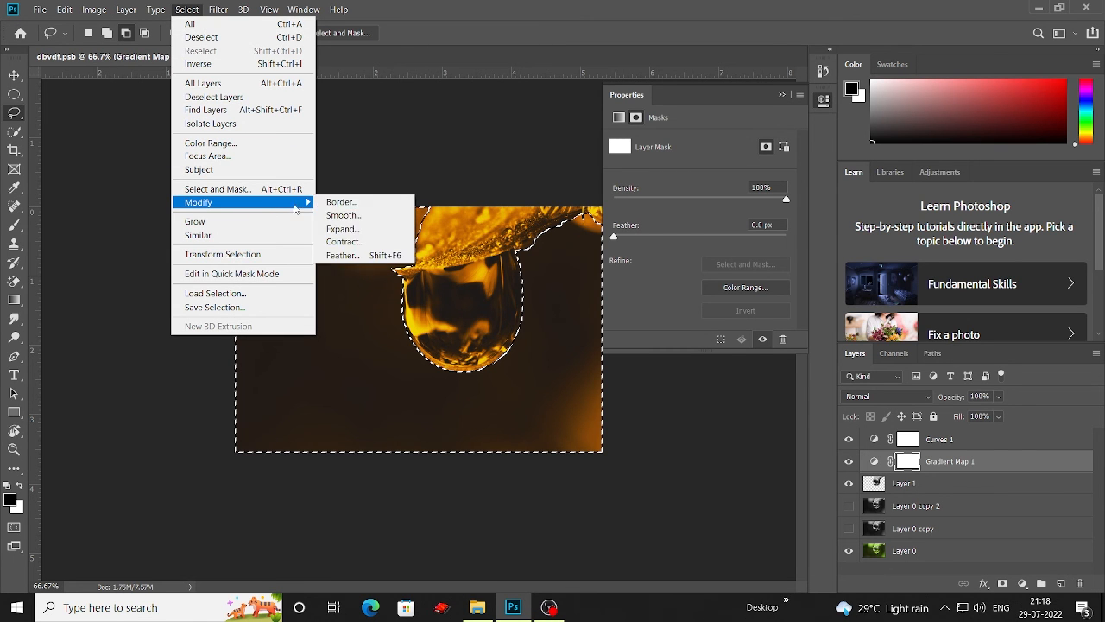
click(366, 256)
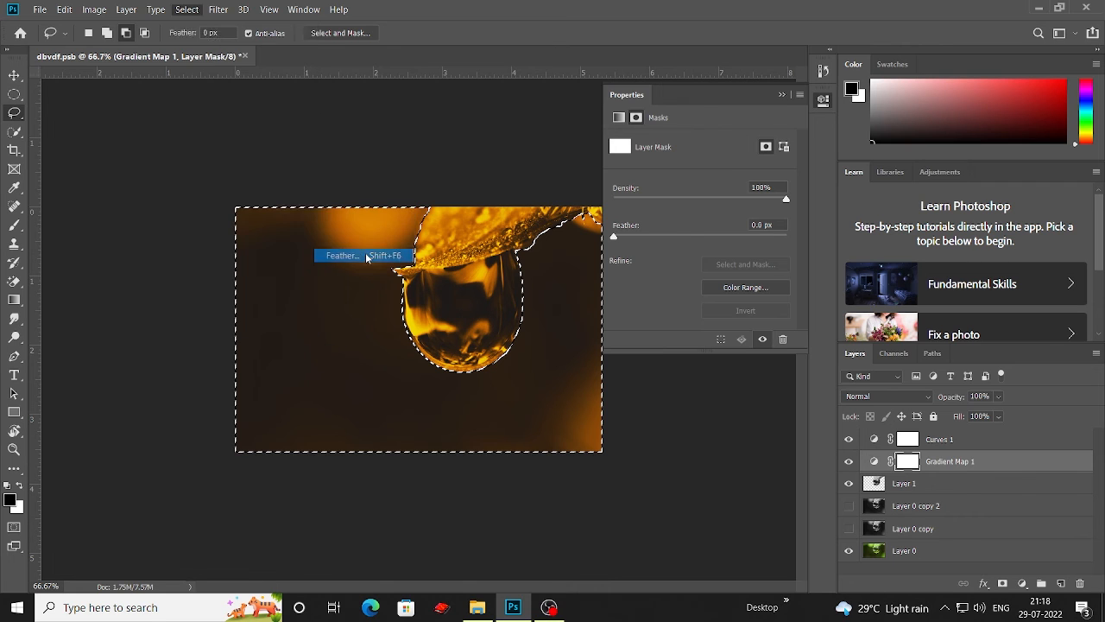
click(625, 187)
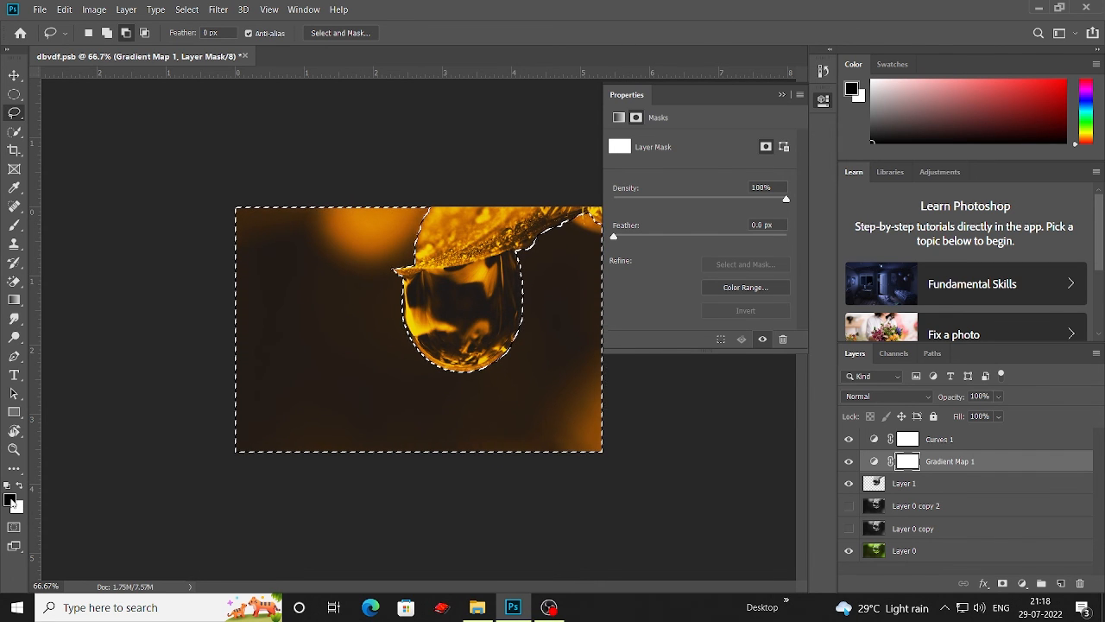
key(alt+BackSpace)
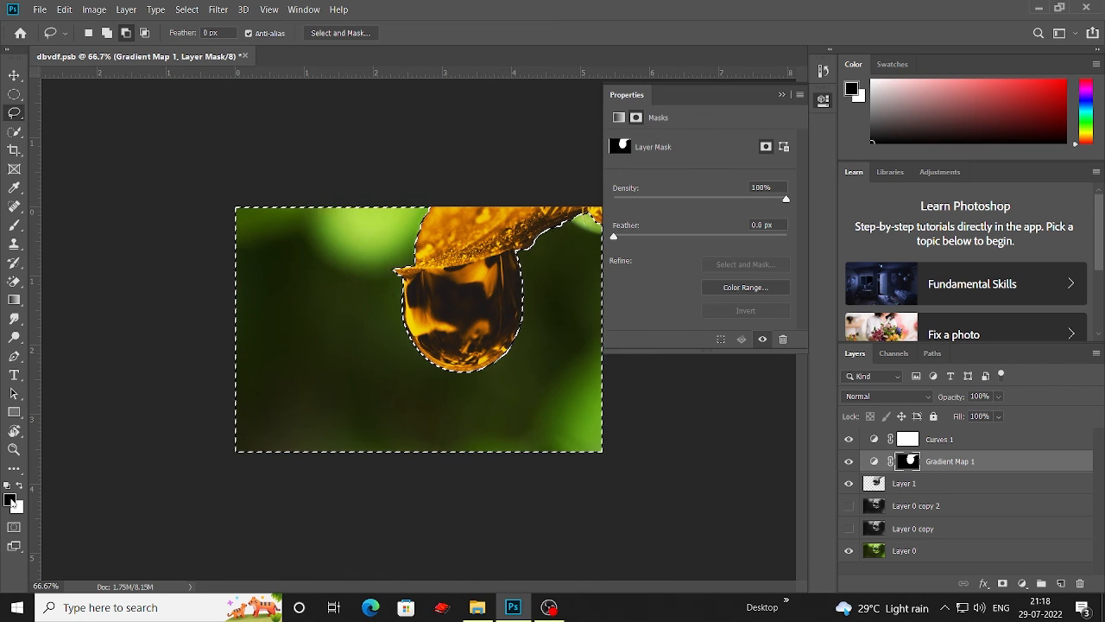
key(ctrl+d)
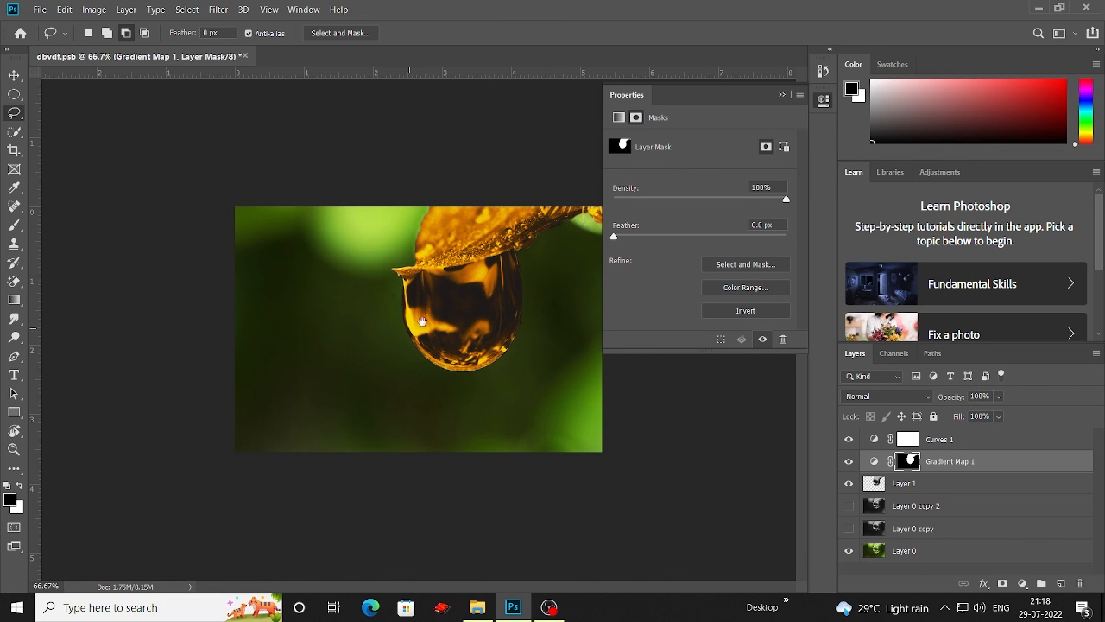
click(849, 509)
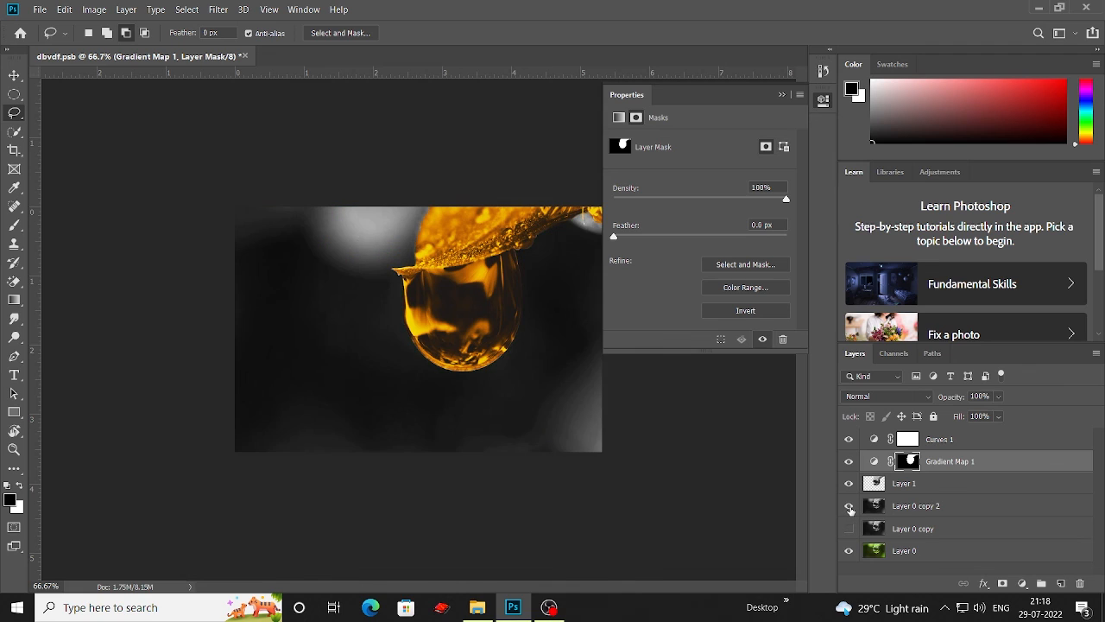
Step: Toggle the Gradient Map layer to compare before and after, and collapse the Properties panel
click(848, 461)
click(848, 462)
click(848, 462)
click(848, 462)
click(784, 96)
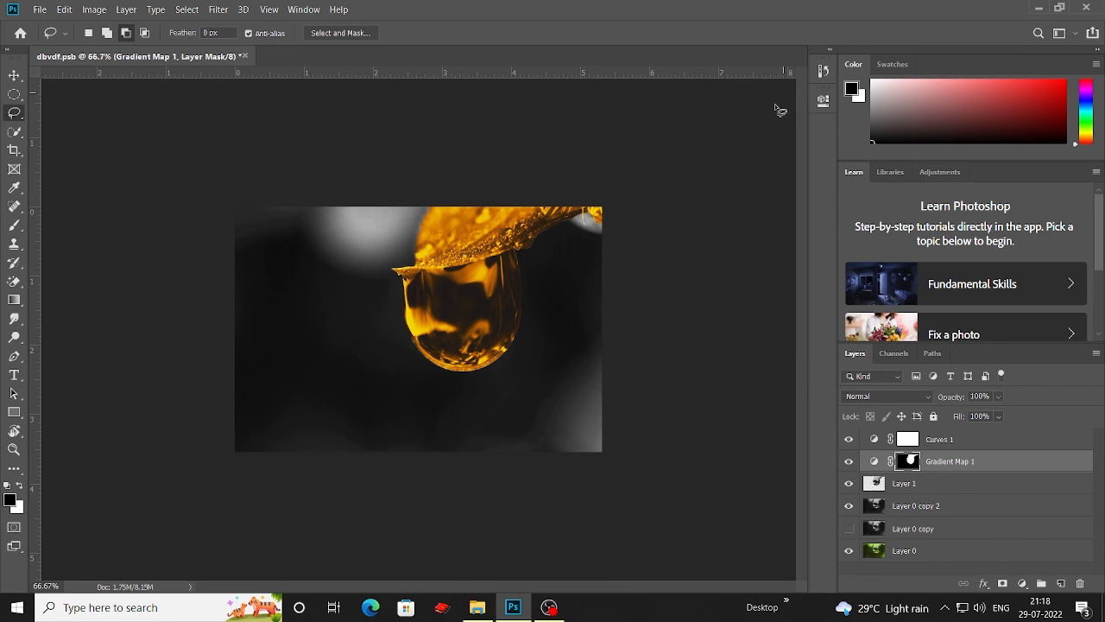